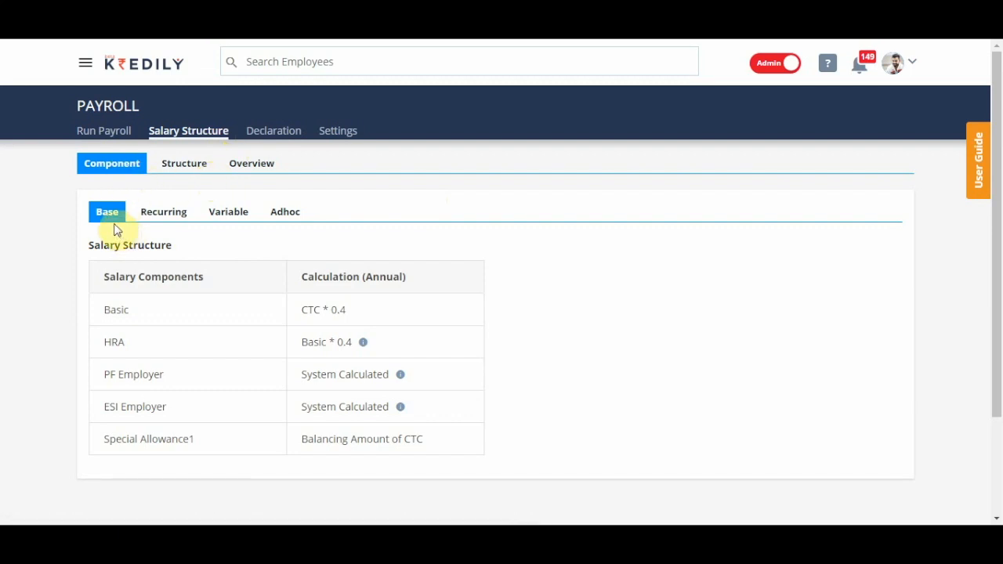
left_click(159, 217)
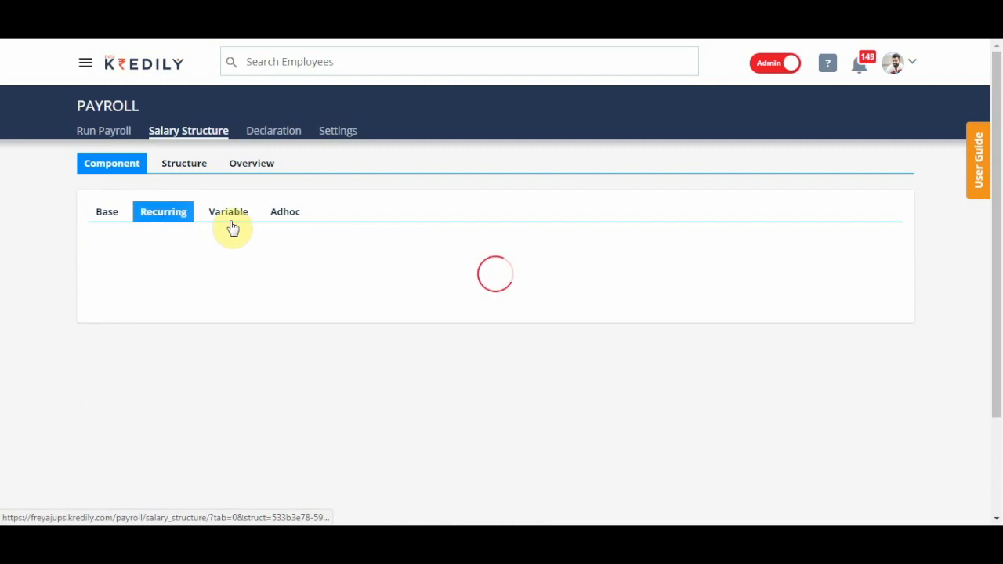
left_click(123, 224)
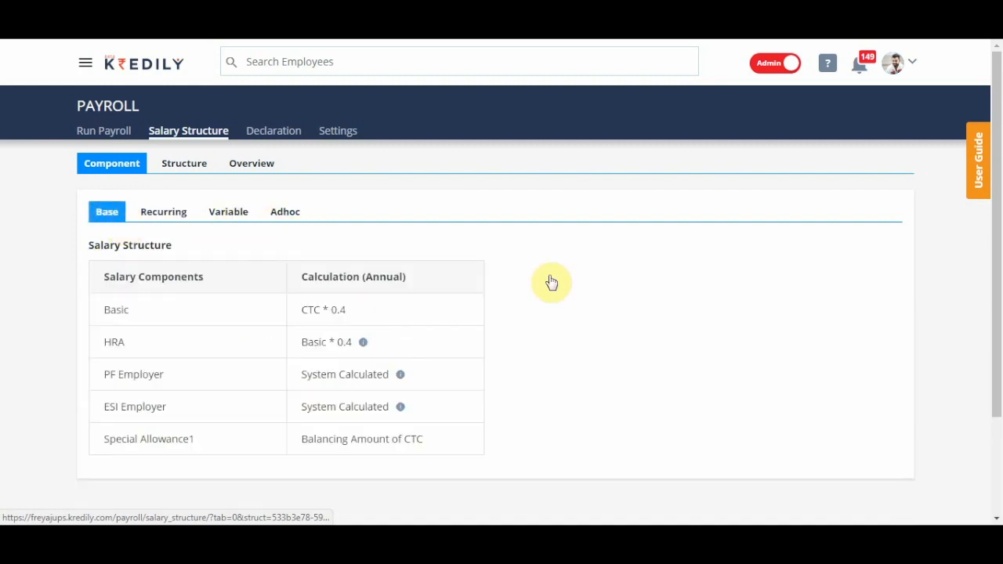
scroll(593, 296, "down", 1)
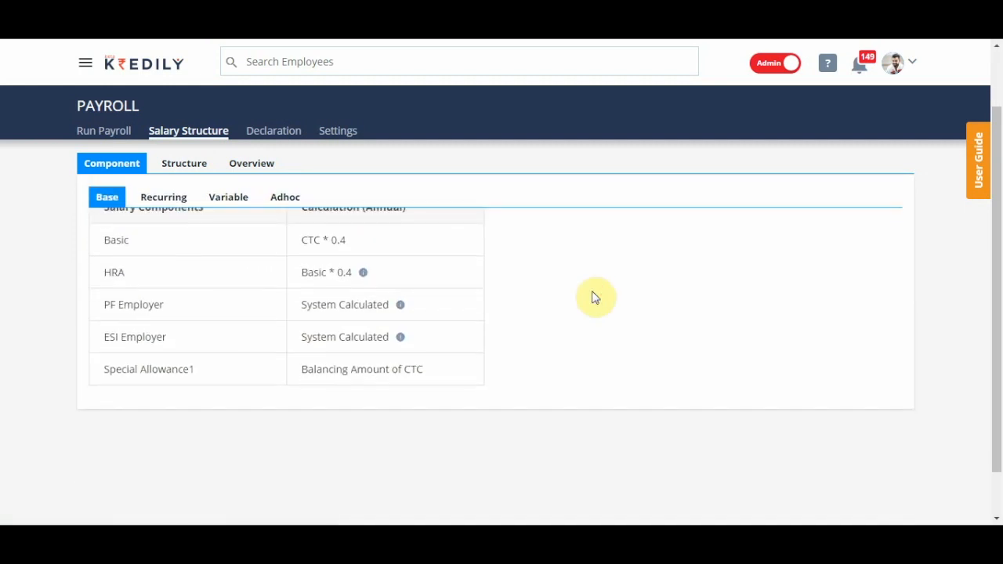
scroll(593, 296, "up", 1)
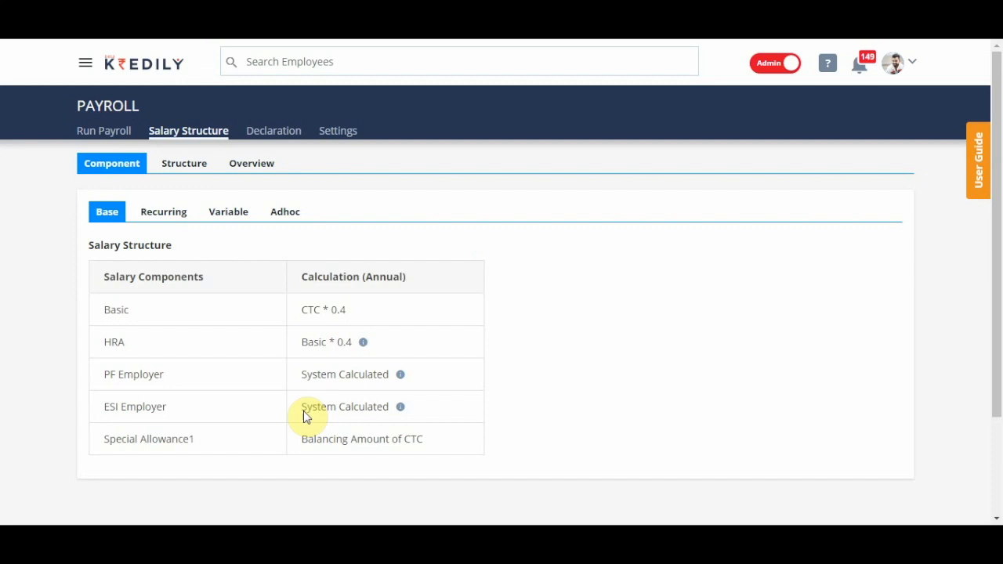
Step: Open the base salary structure for editing and rename the balancing component to "Special Allowance"
left_click(476, 249)
left_click(207, 456)
key("BackSpace")
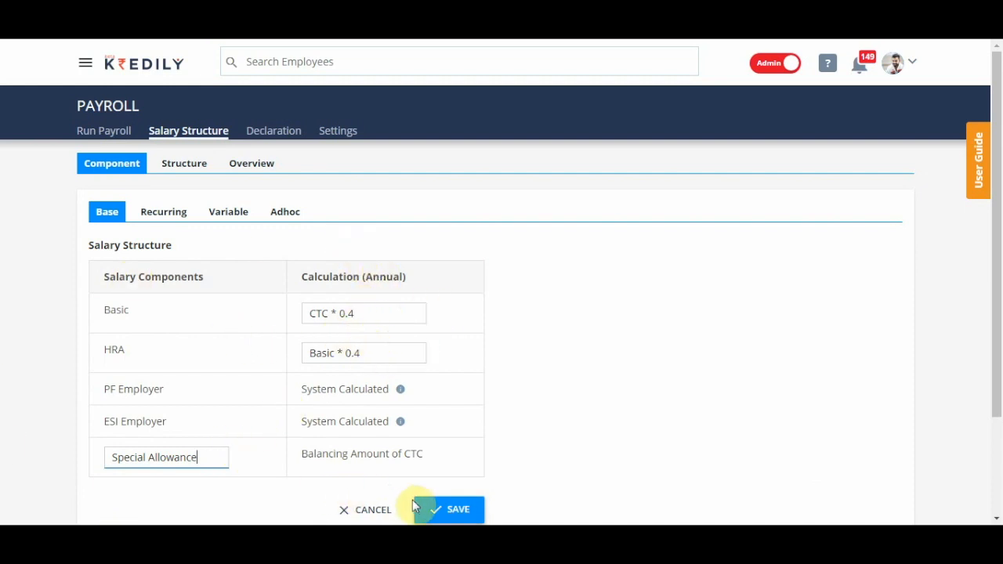
Step: Set the annual calculation of Basic to CTC * 0.5 and save the base salary structure
left_click(366, 310)
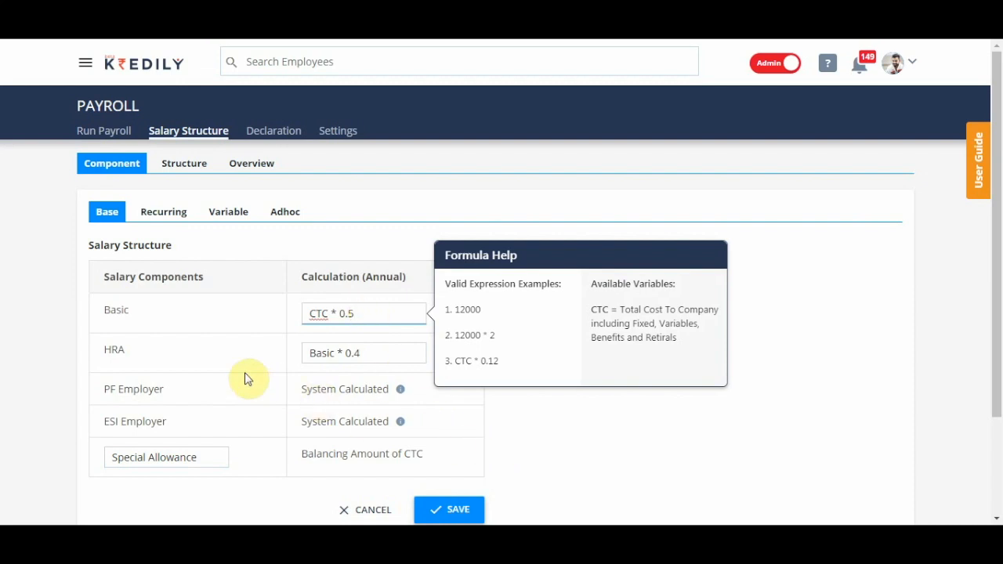
left_click(311, 358)
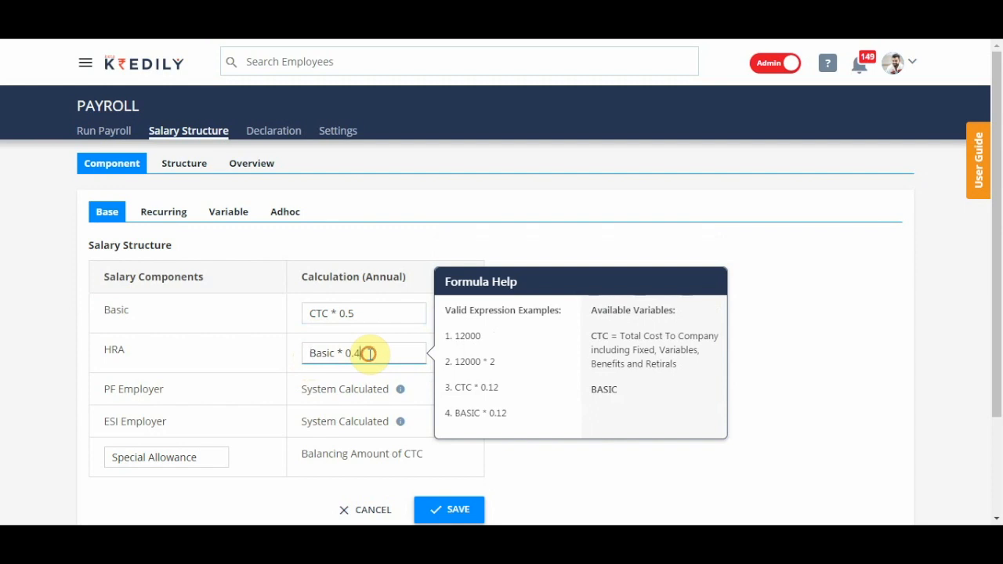
left_click(441, 519)
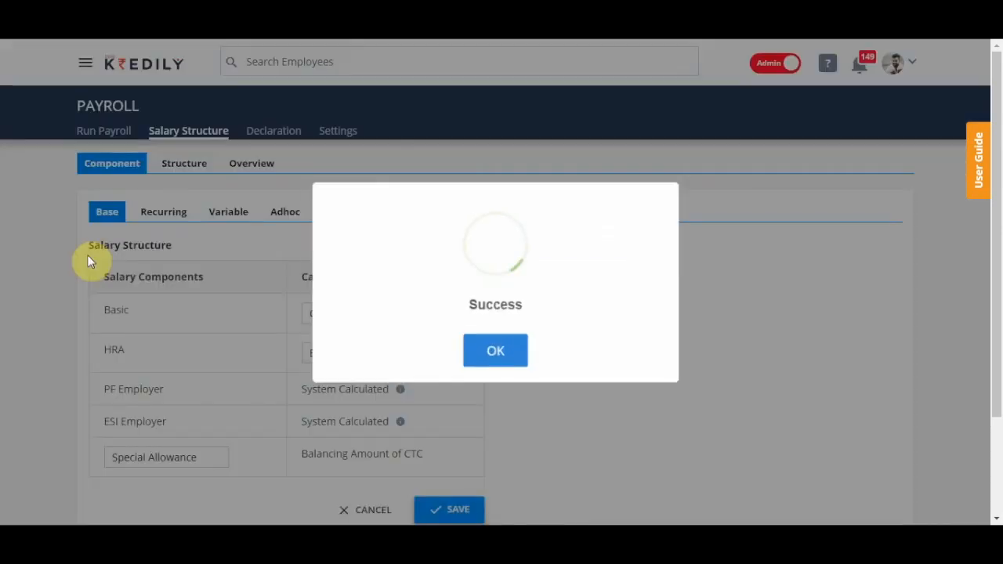
left_click(493, 354)
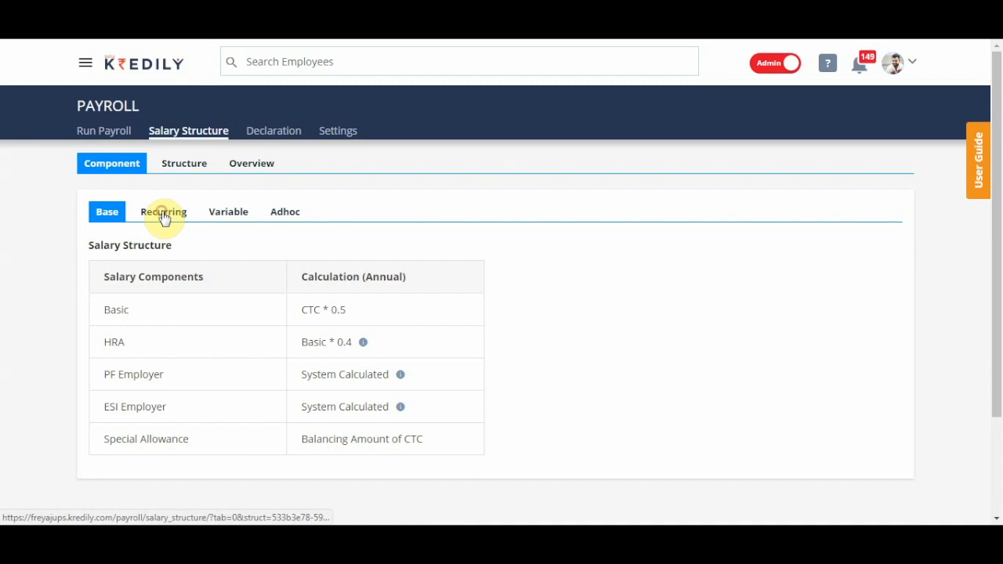
Step: Review the recurring salary components with their types, annual limits, and tax and proof settings
left_click(163, 213)
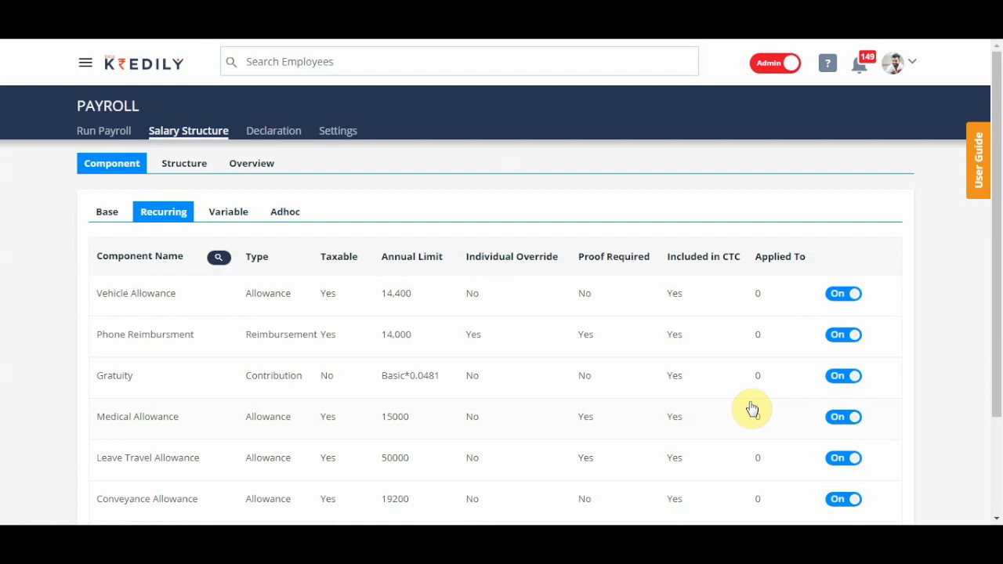
scroll(752, 409, "down", 1)
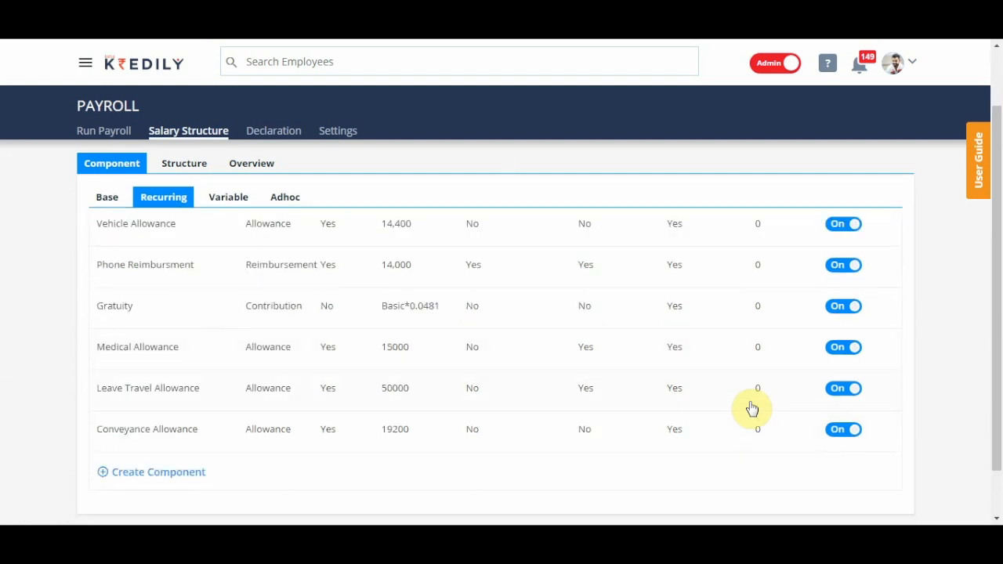
scroll(750, 409, "up", 1)
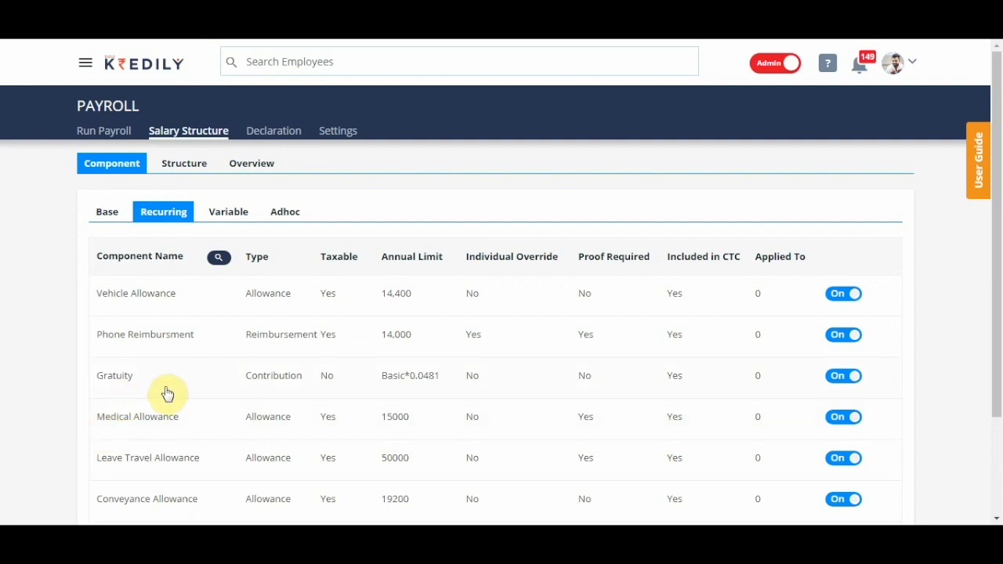
scroll(399, 427, "down", 1)
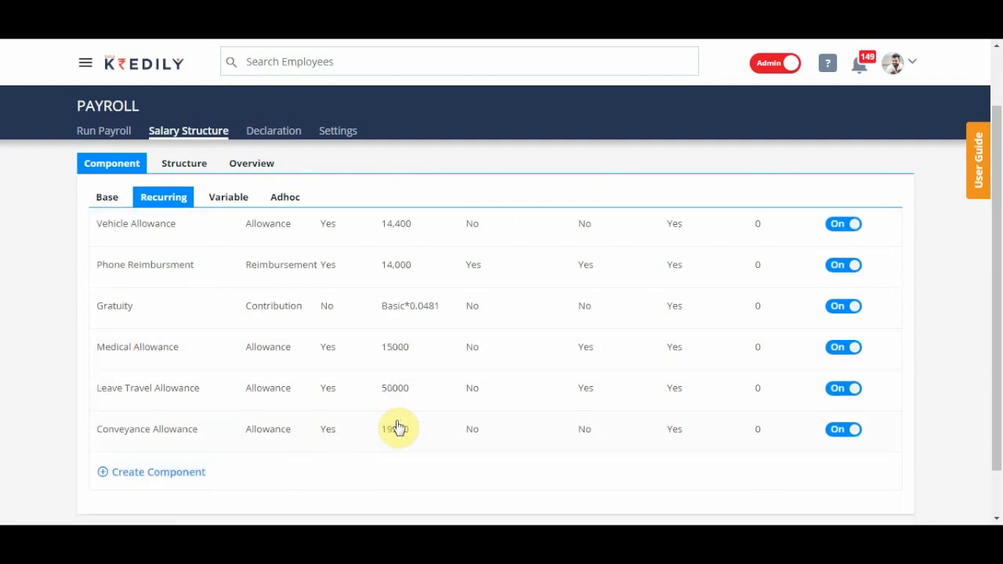
scroll(398, 427, "up", 1)
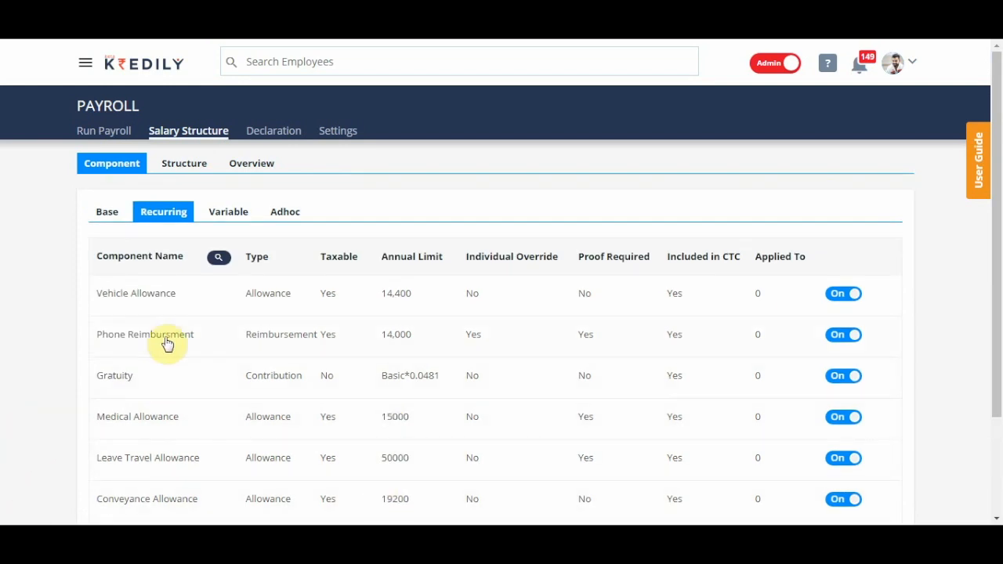
scroll(167, 344, "down", 2)
scroll(268, 417, "up", 2)
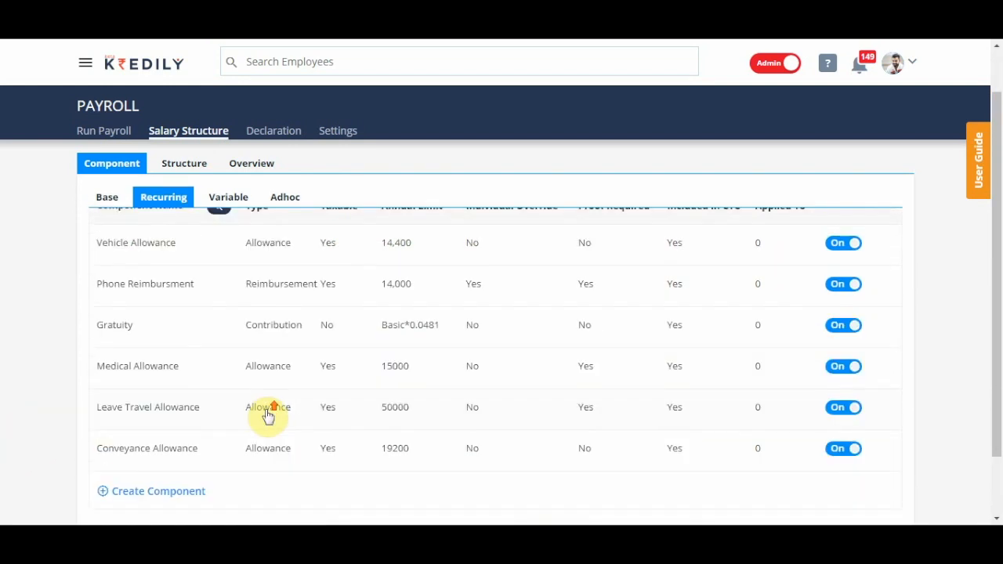
scroll(268, 417, "up", 1)
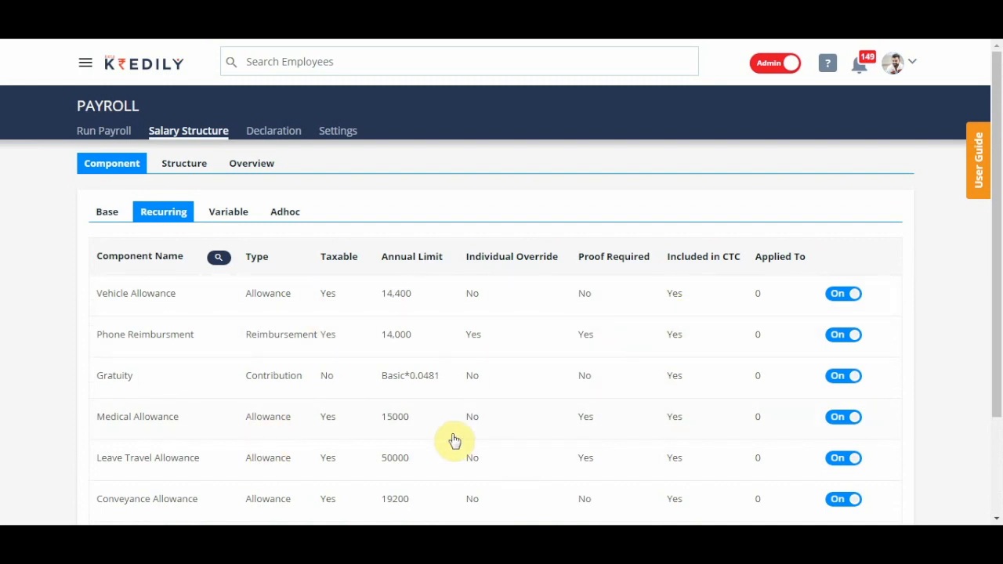
scroll(455, 440, "down", 1)
scroll(454, 438, "up", 1)
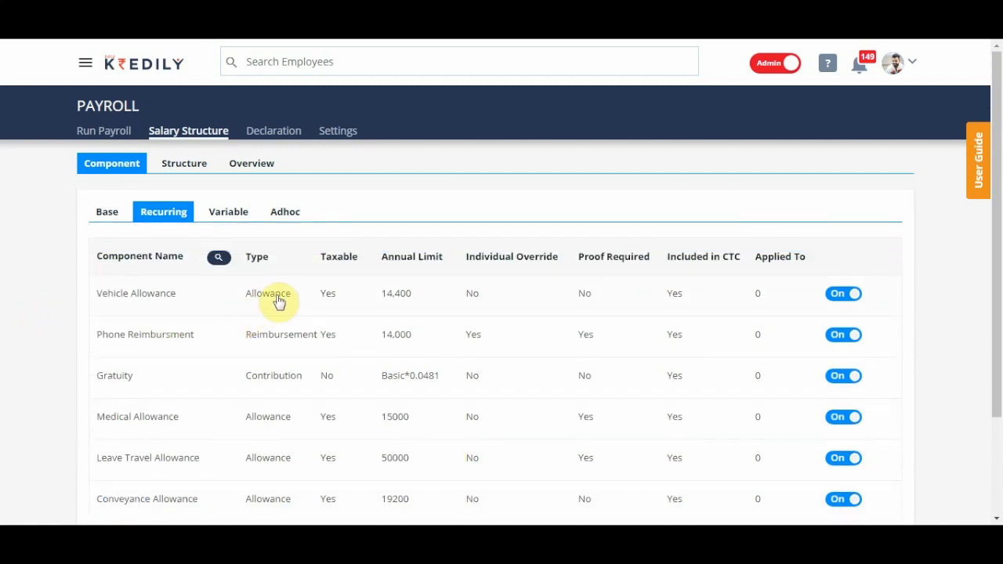
Step: Switch off the Vehicle Allowance component and set the annual amount of Medical Allowance to 20,000
left_click(842, 301)
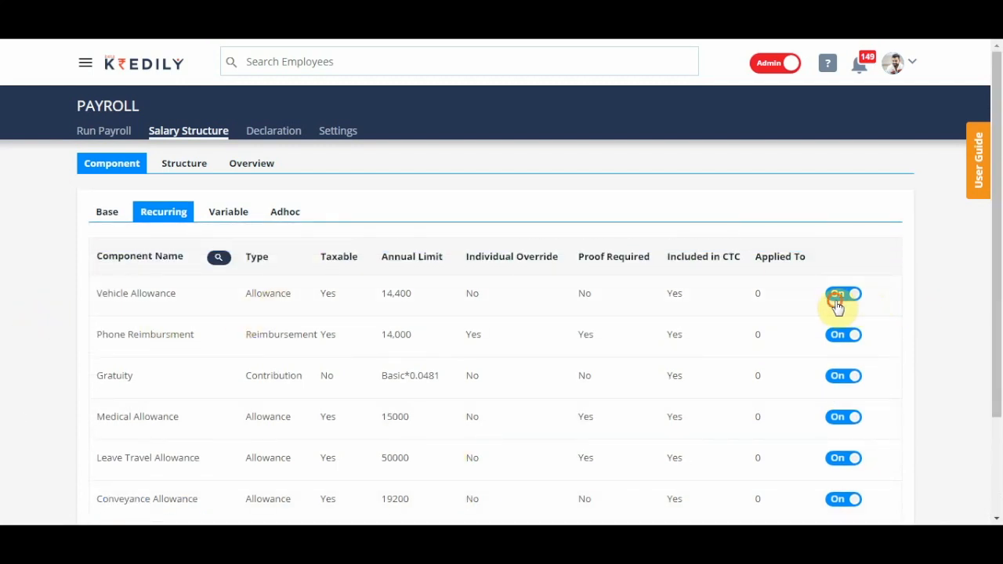
scroll(450, 355, "down", 1)
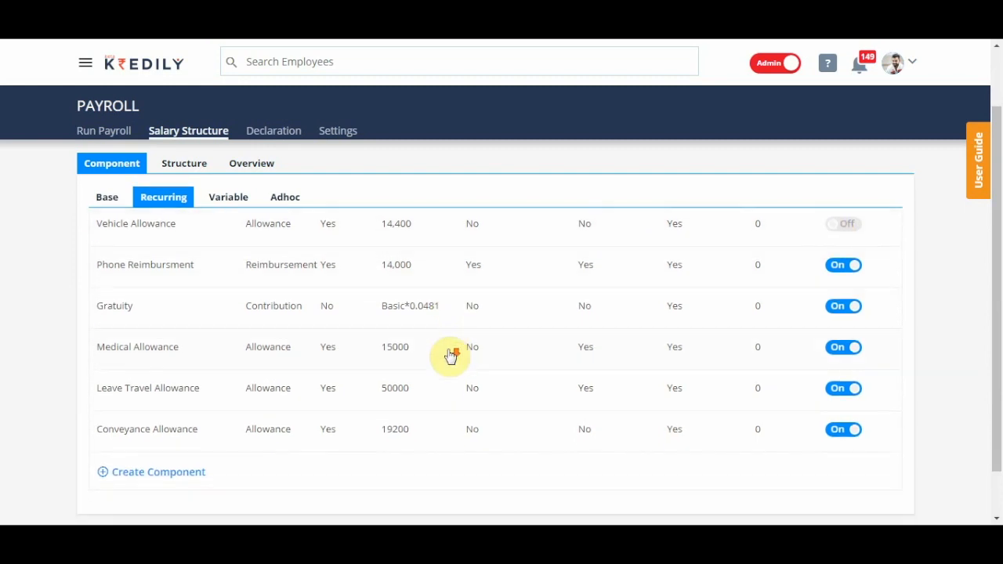
left_click(306, 347)
left_click(380, 383)
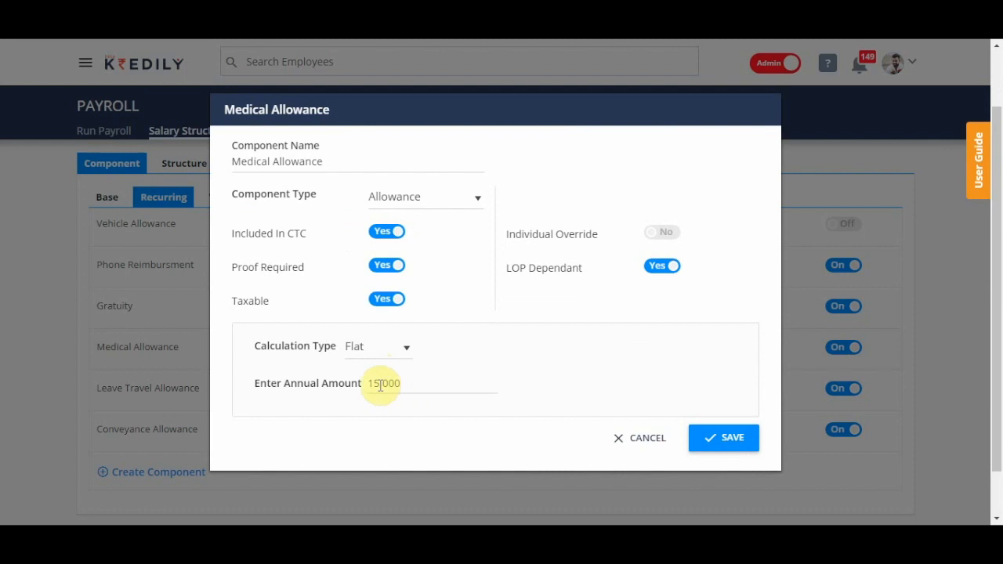
key("BackSpace")
key("BackSpace")
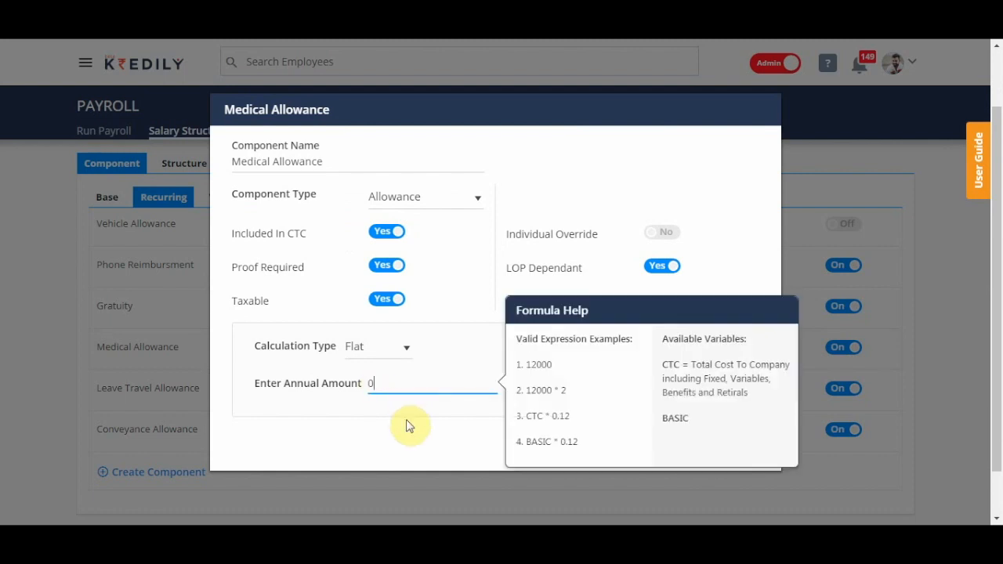
type("000")
left_click(406, 425)
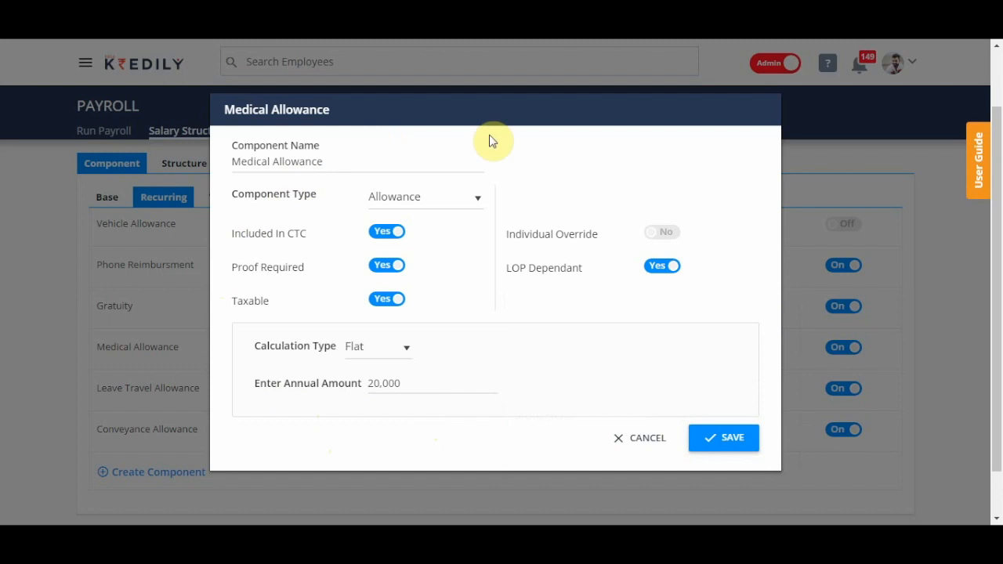
left_click(359, 165)
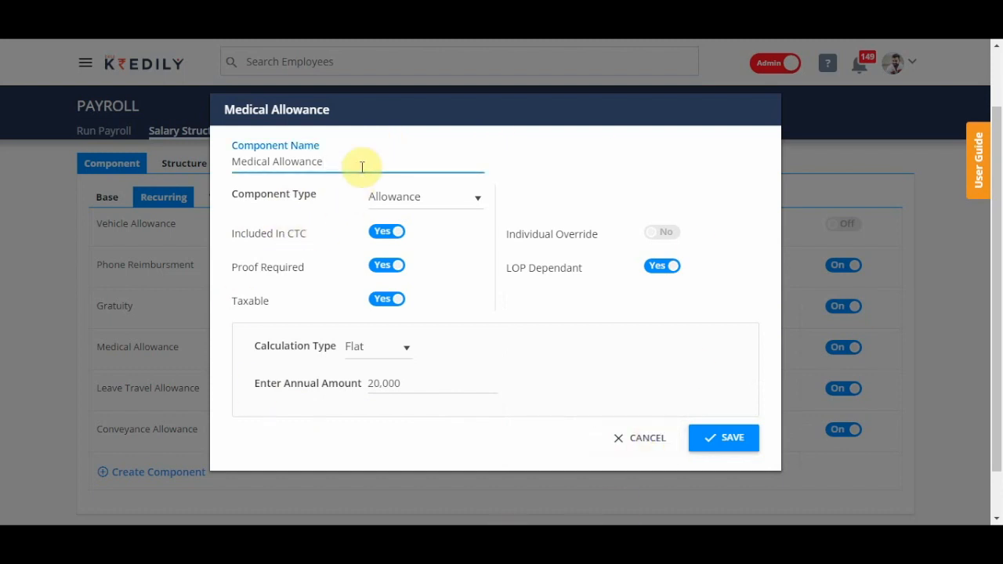
left_click(423, 203)
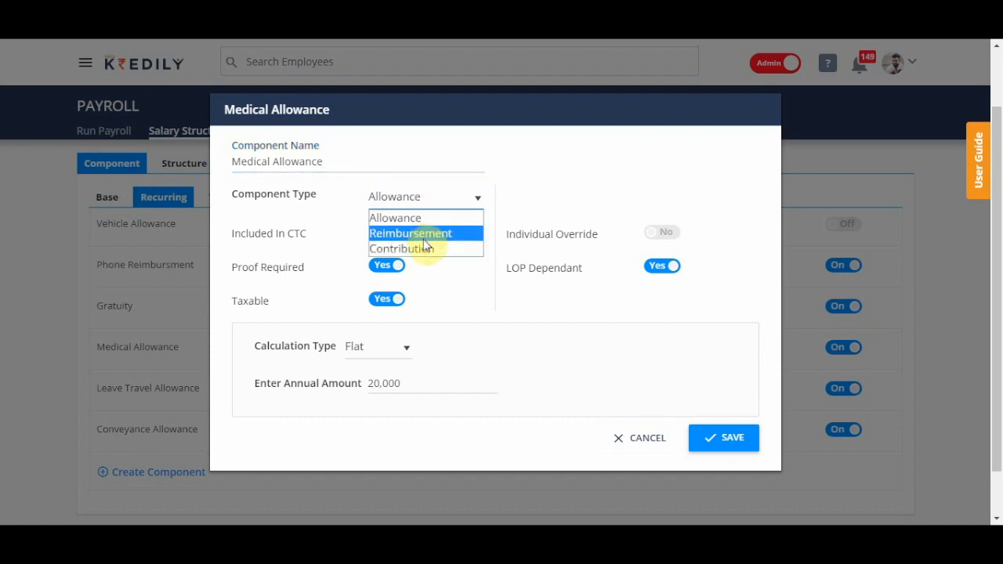
left_click(575, 323)
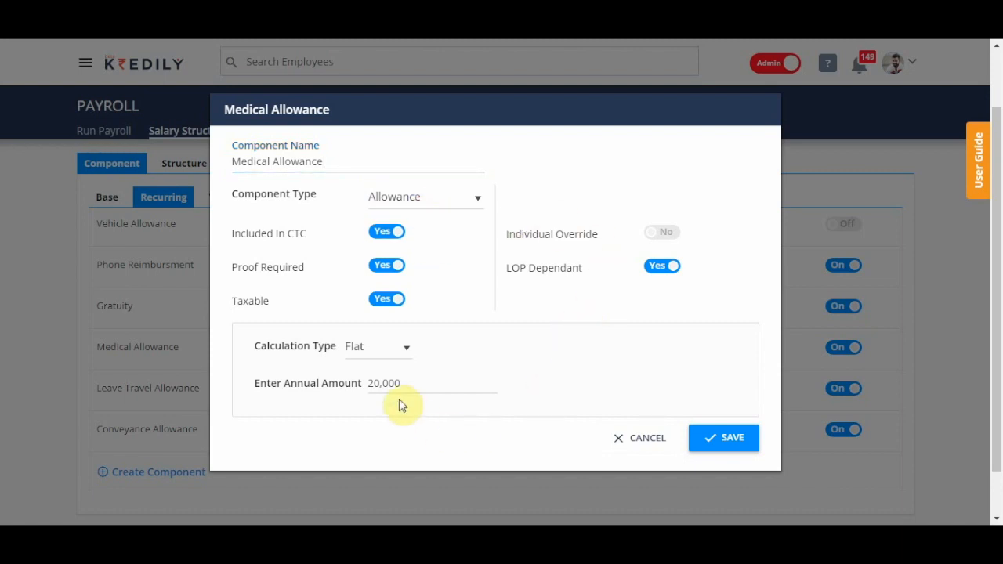
left_click(377, 234)
left_click(392, 233)
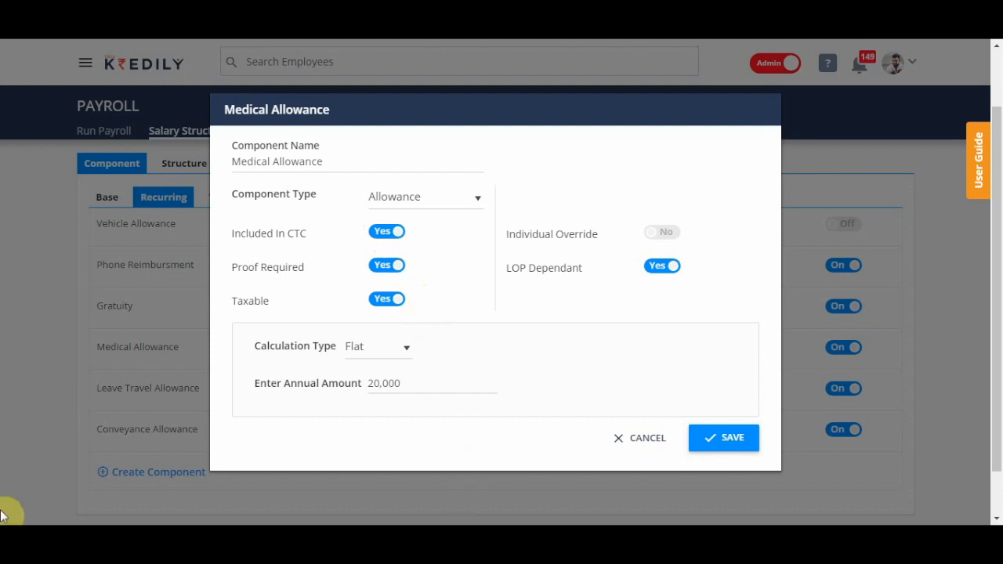
Step: Set both Proof Required and Taxable to No for the Medical Allowance component
left_click(376, 269)
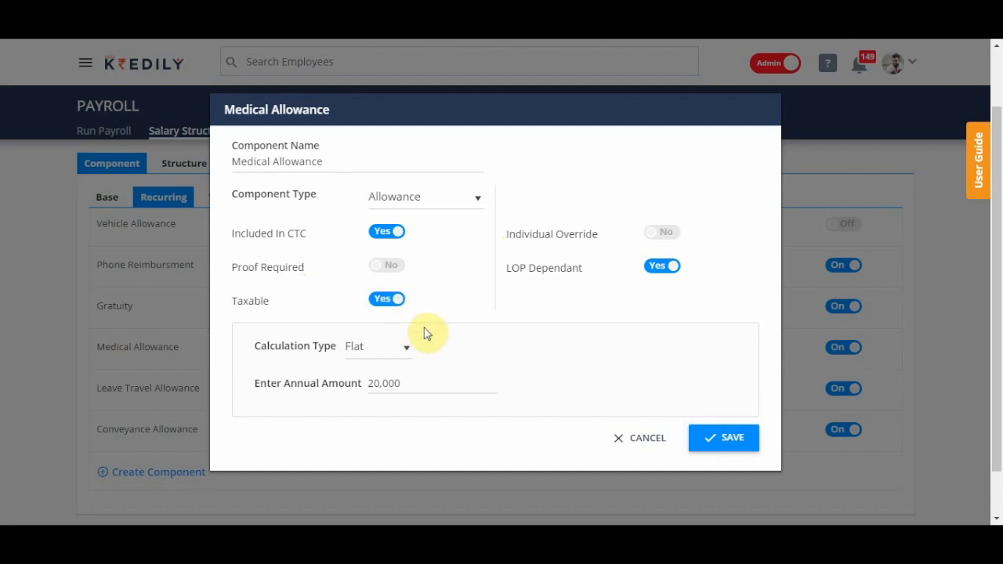
left_click(378, 312)
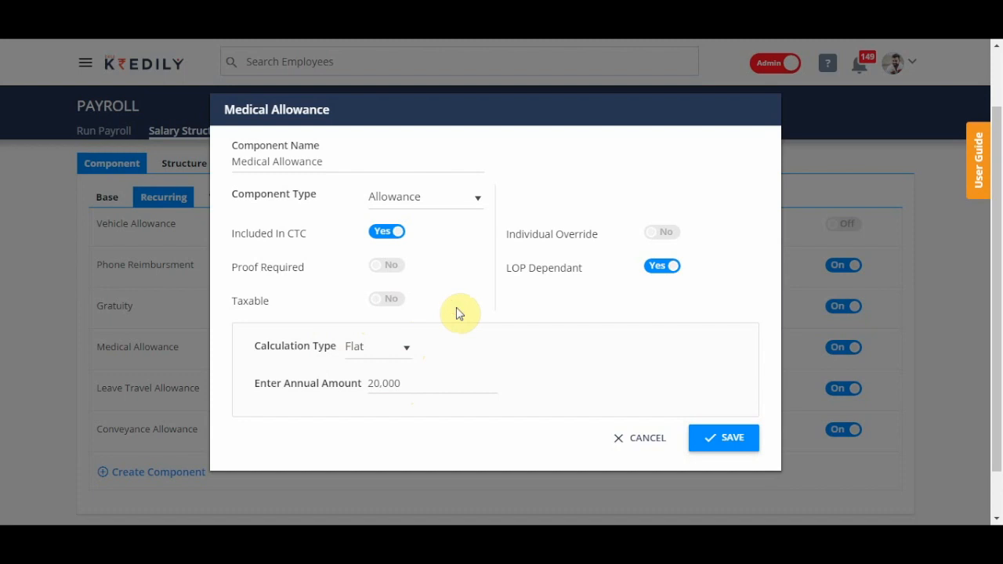
scroll(459, 312, "down", 1)
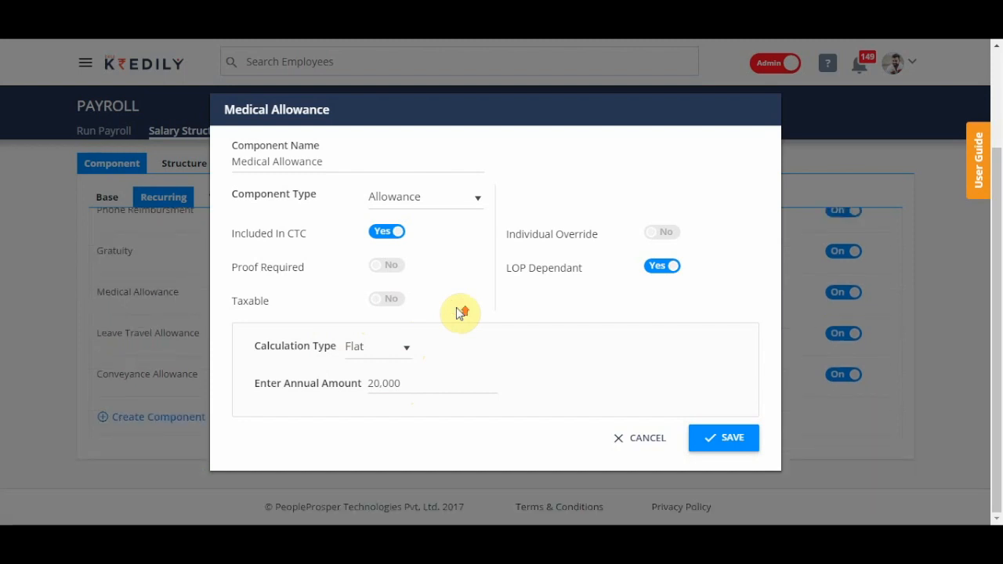
scroll(458, 314, "up", 2)
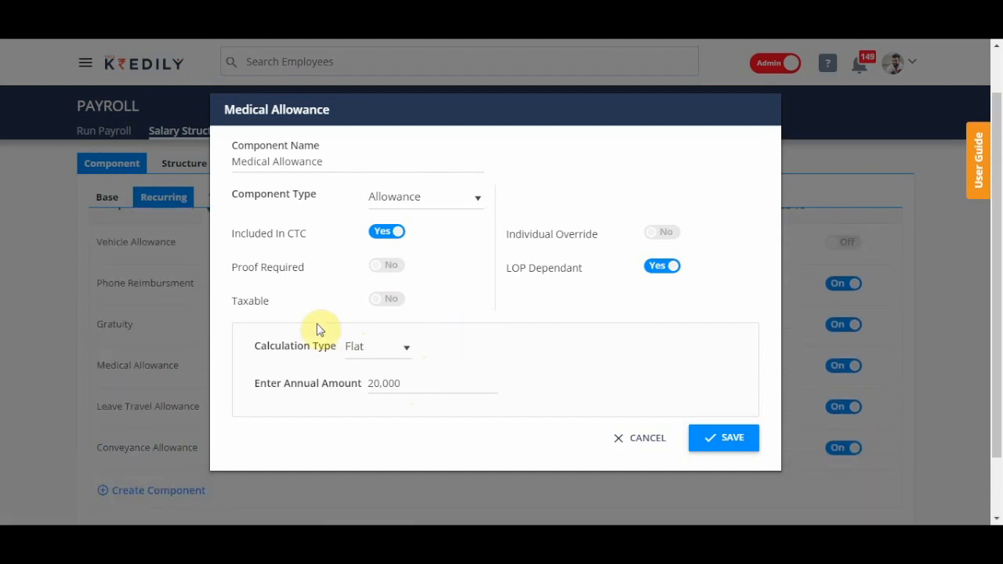
left_click(423, 384)
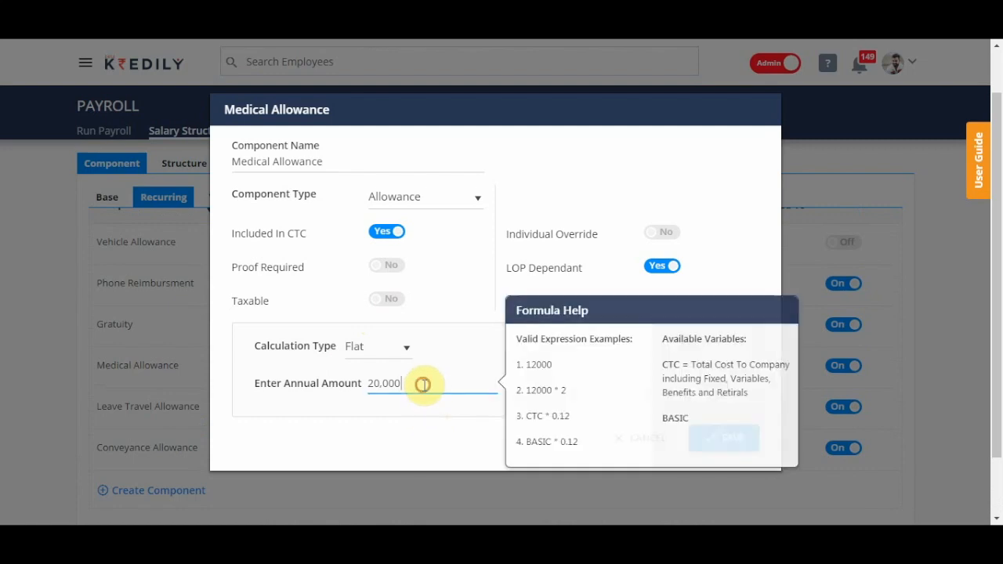
left_click(432, 327)
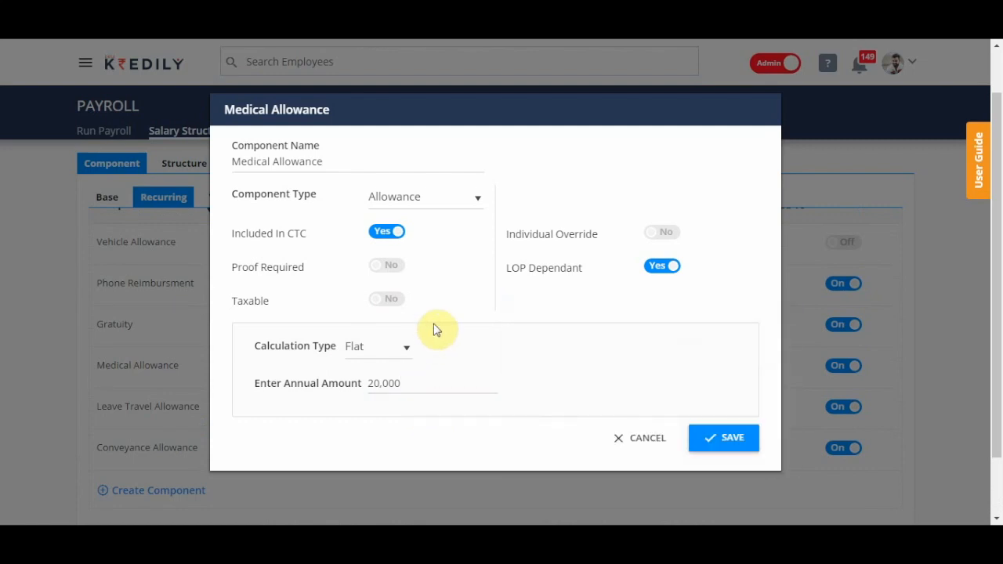
Step: Set Taxable back to Yes and enable Individual Override for the Medical Allowance component
left_click(386, 305)
left_click(390, 391)
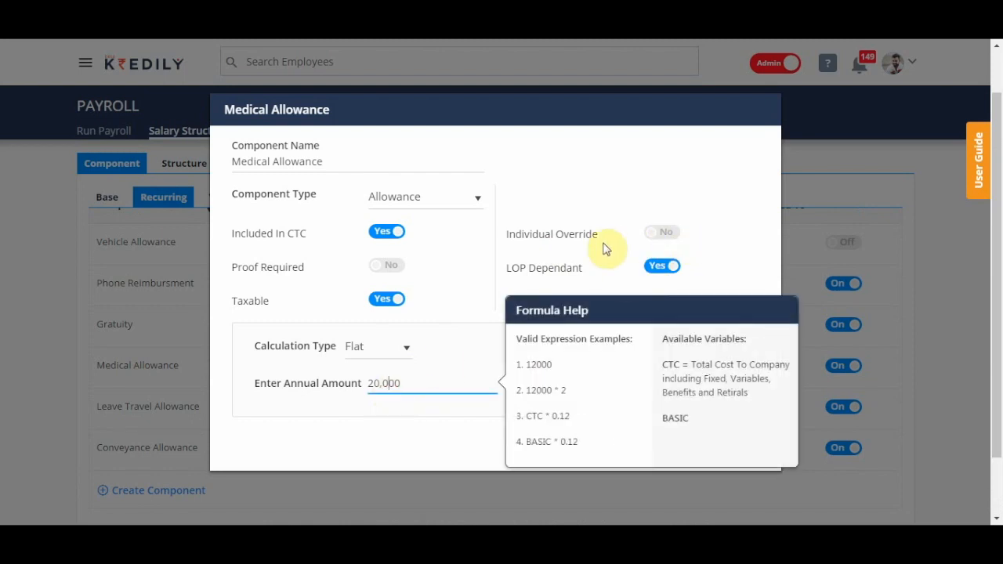
left_click(625, 259)
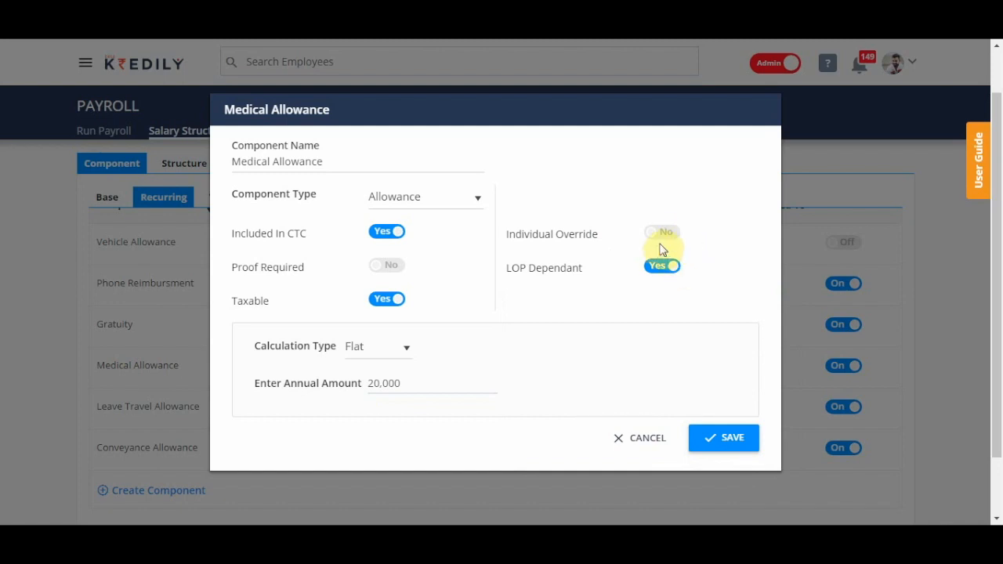
left_click(671, 235)
scroll(638, 301, "down", 3)
scroll(642, 298, "up", 3)
left_click(662, 275)
left_click(663, 274)
scroll(517, 301, "down", 2)
scroll(515, 303, "up", 2)
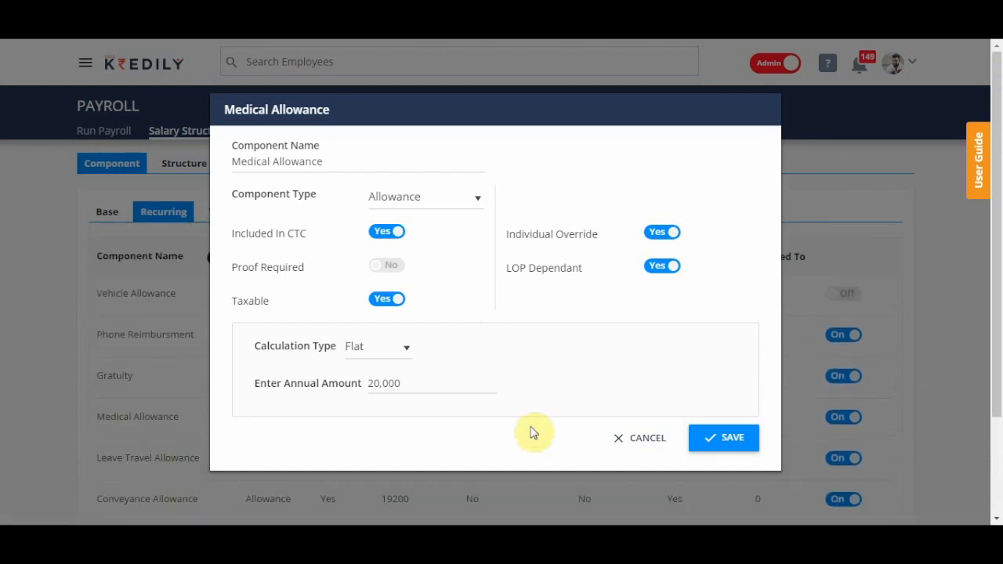
Step: Change the Medical Allowance calculation to Slab Wise based on CTC, with the first slab up to 3,00,000 paying 20,000 per annum
left_click(385, 347)
left_click(382, 382)
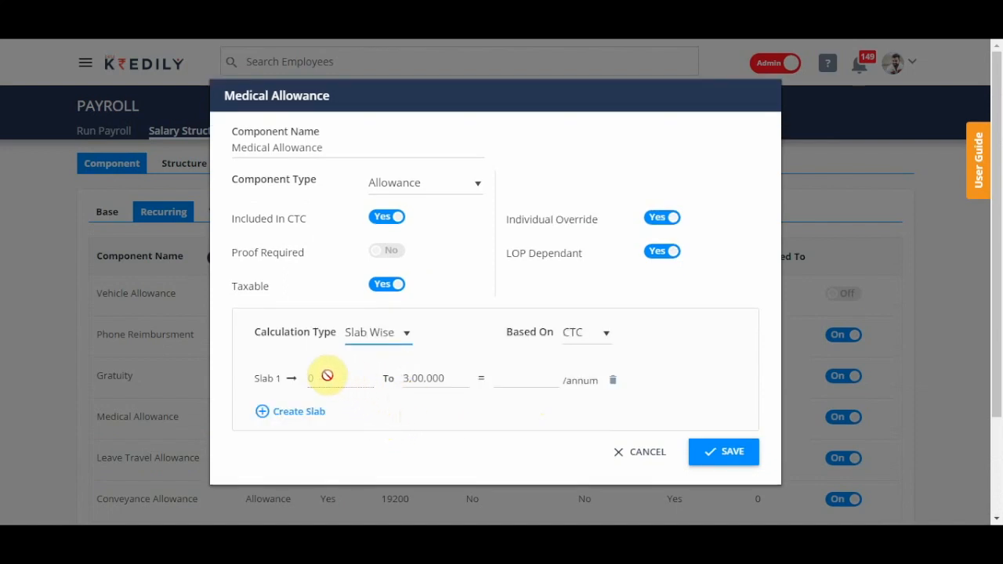
left_click(408, 375)
left_click(510, 376)
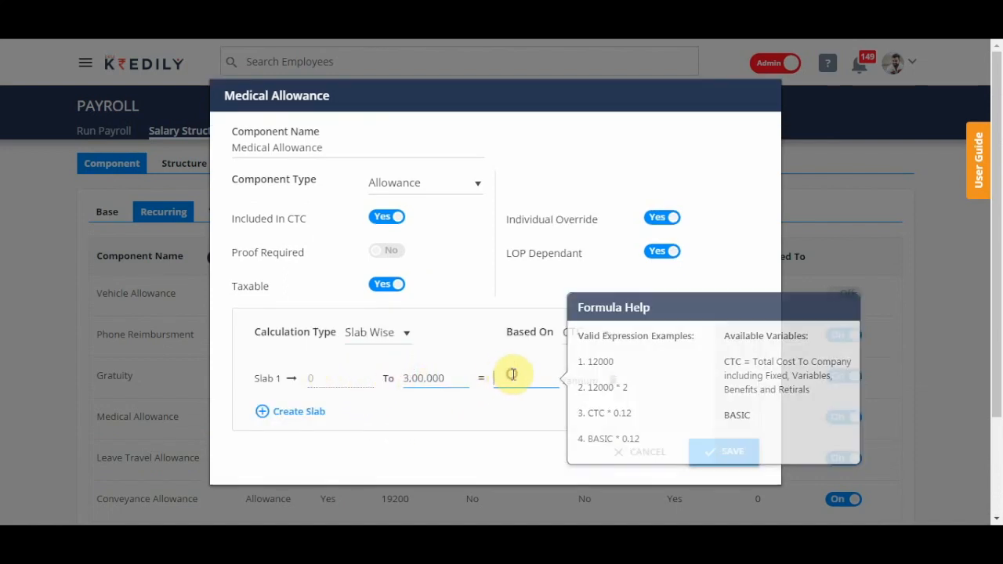
type("20,000")
Step: Add a second CTC slab up to 5,00,000 paying 30,000 per annum, followed by an empty third slab
left_click(313, 413)
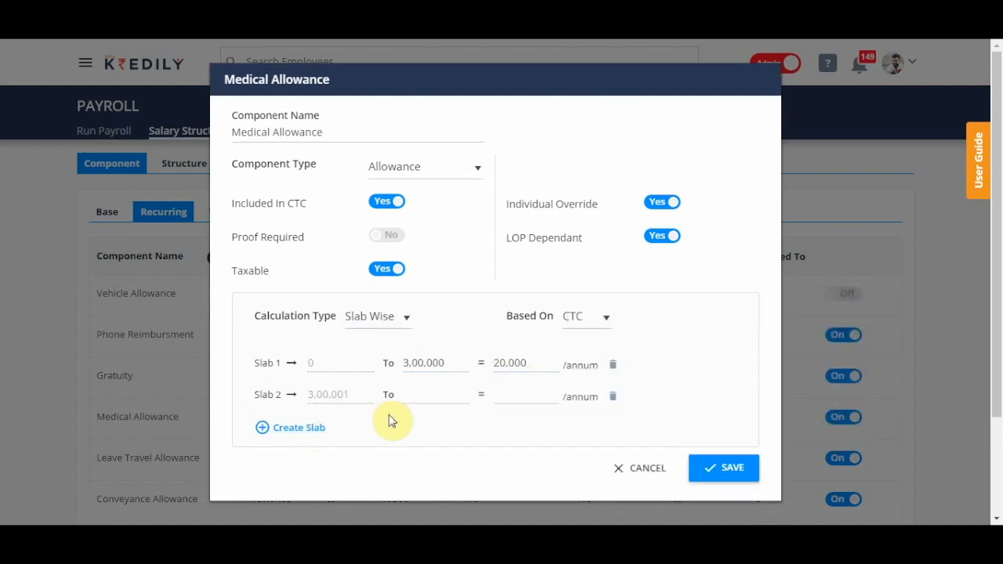
left_click(434, 392)
type("50,000")
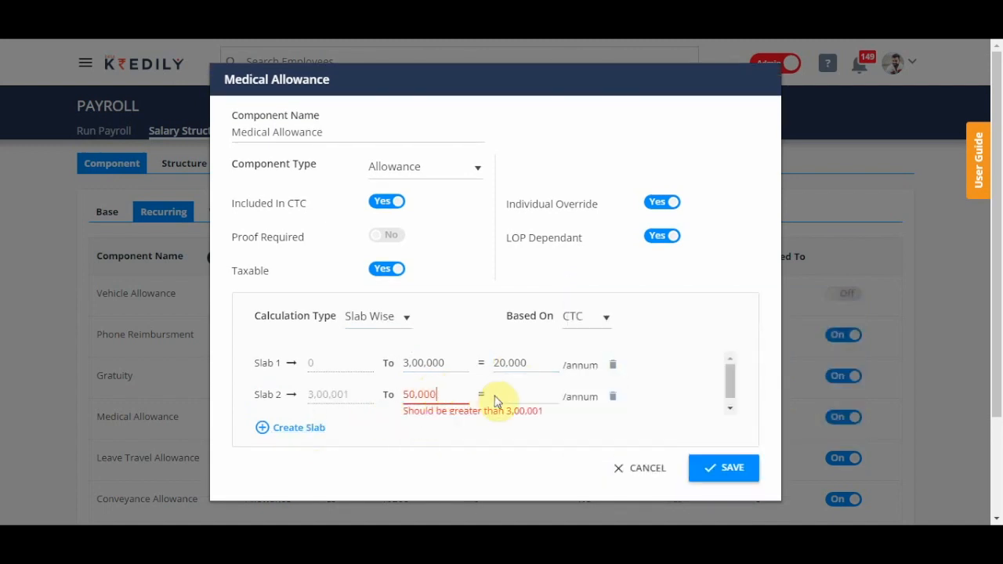
left_click(530, 395)
type("3,000")
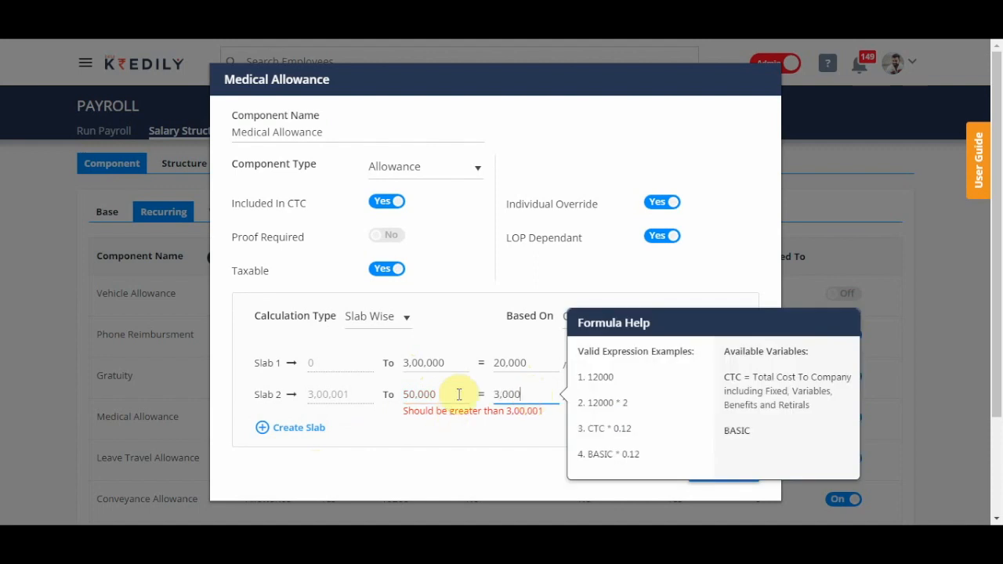
left_click(436, 394)
type("0")
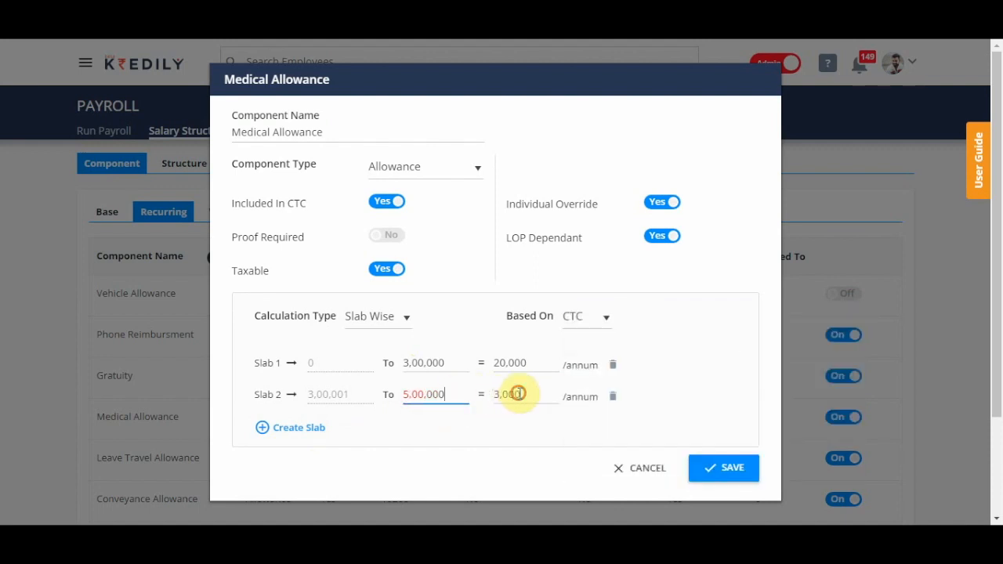
left_click(517, 392)
type("0")
left_click(315, 430)
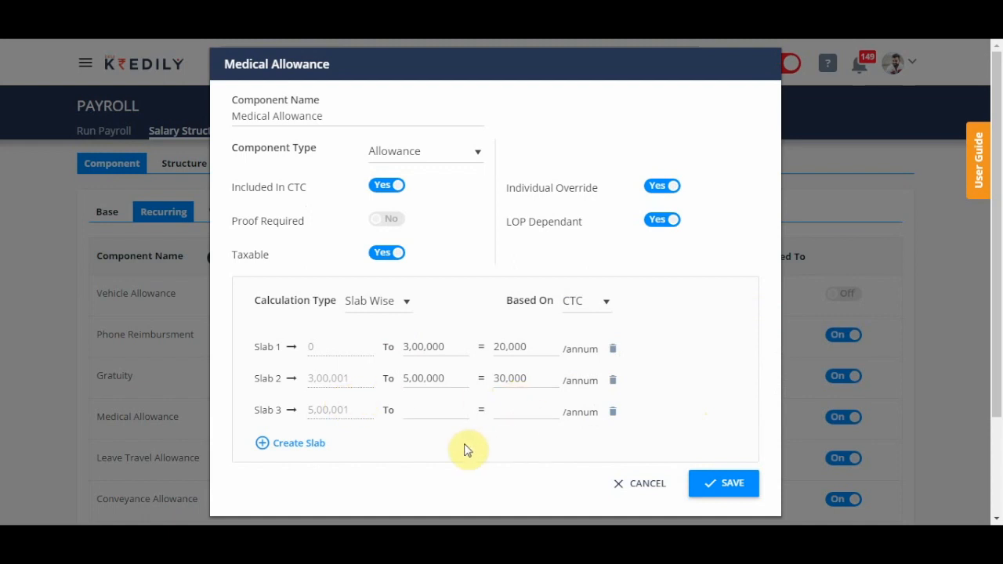
Step: Base the Medical Allowance slabs on Grade and set the annual amounts to 50,000 for G4 and 40,000 for G3
left_click(579, 337)
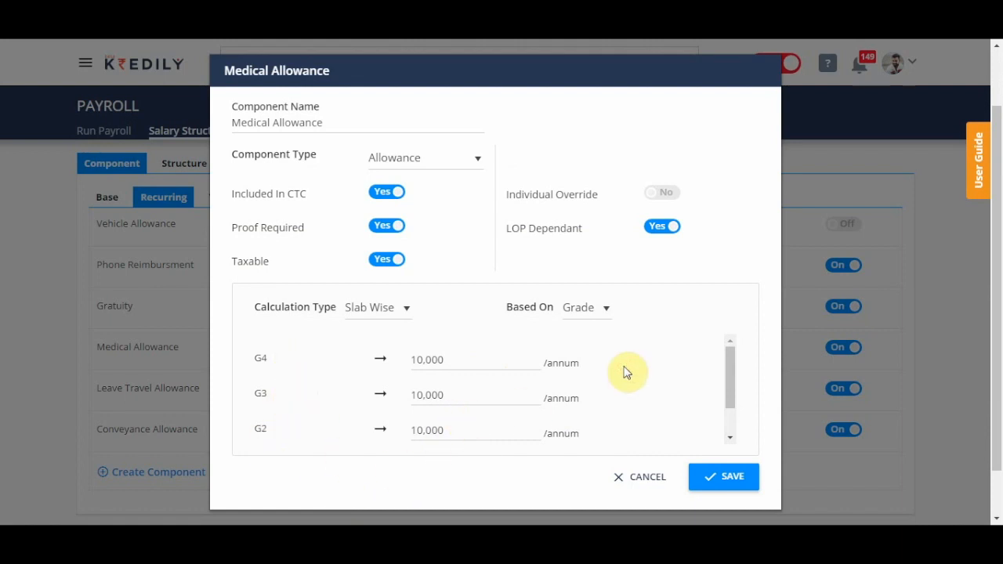
left_click_drag(733, 373, 752, 349)
scroll(648, 378, "down", 1)
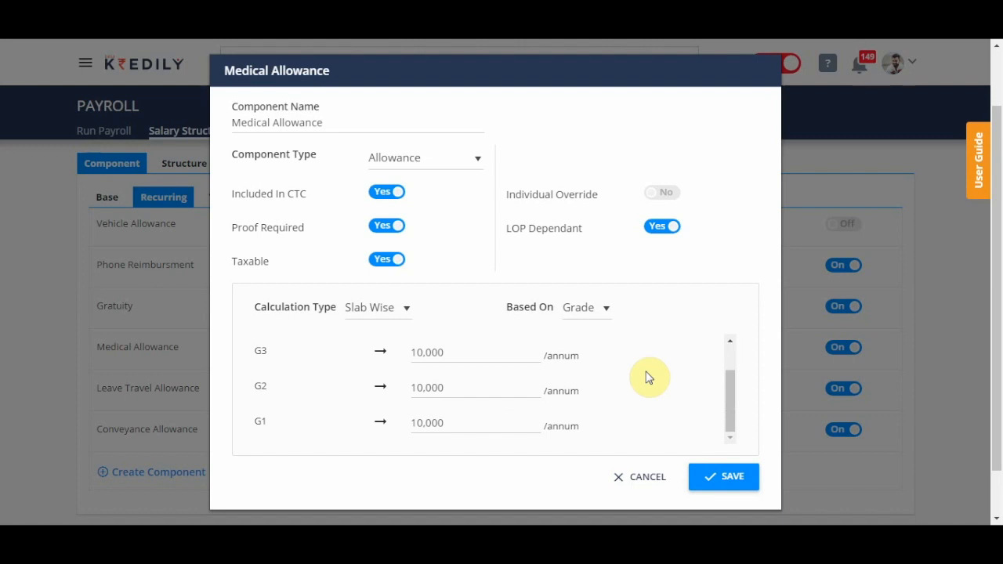
scroll(649, 377, "up", 1)
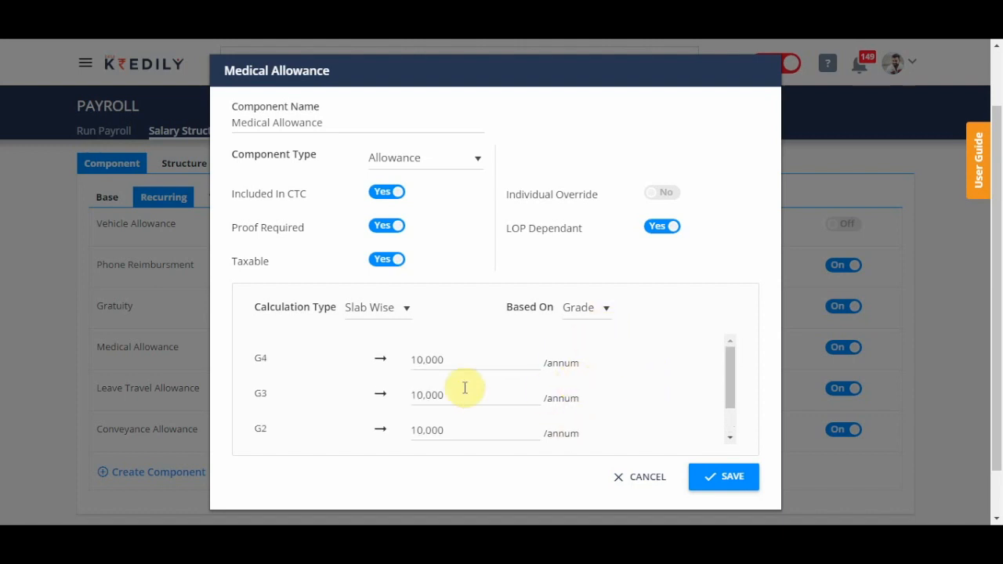
left_click(453, 361)
left_click_drag(452, 362, 368, 353)
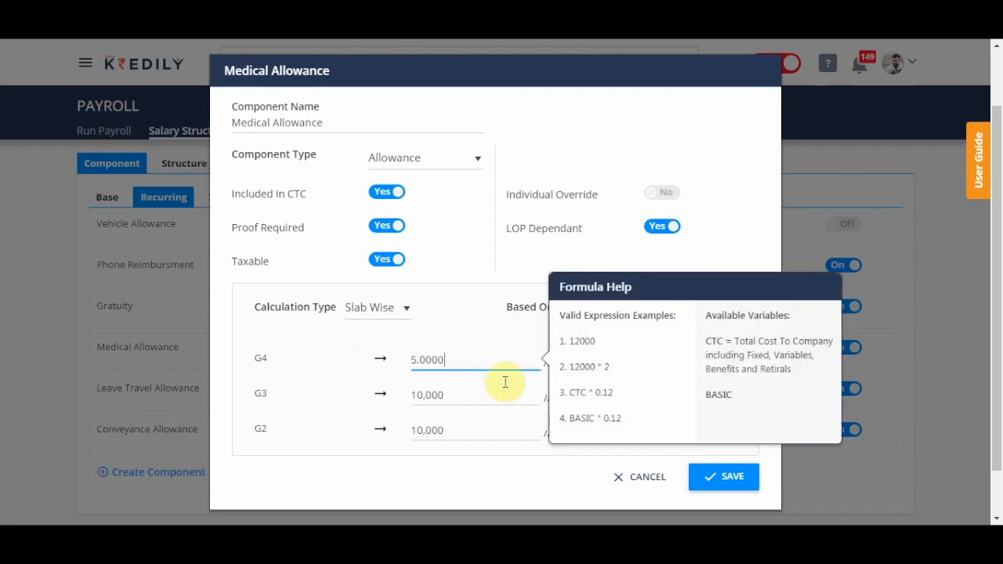
left_click_drag(470, 396, 370, 386)
type("40,000")
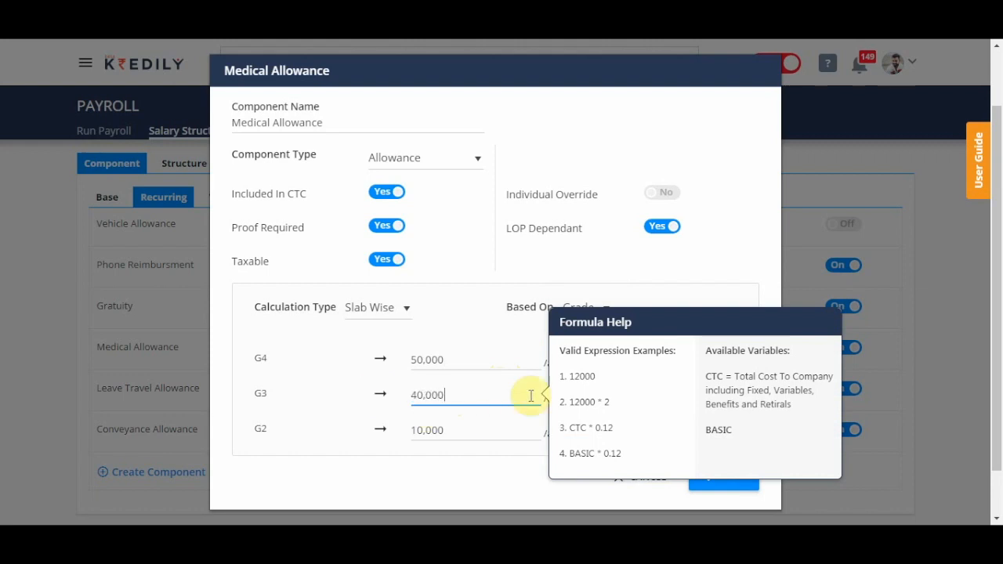
left_click(499, 347)
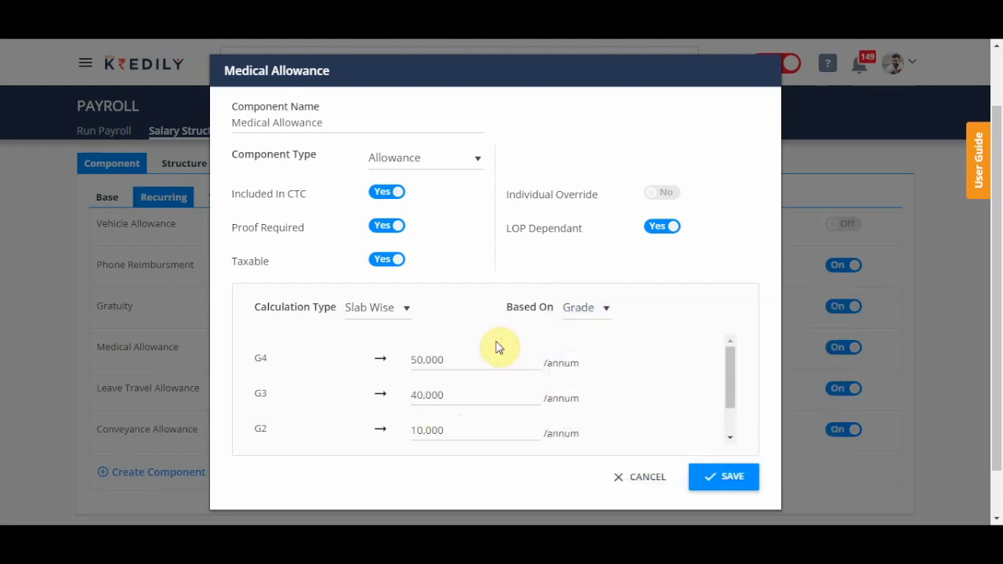
Step: Return the Medical Allowance calculation type to Flat and save the component
left_click(374, 313)
left_click(379, 328)
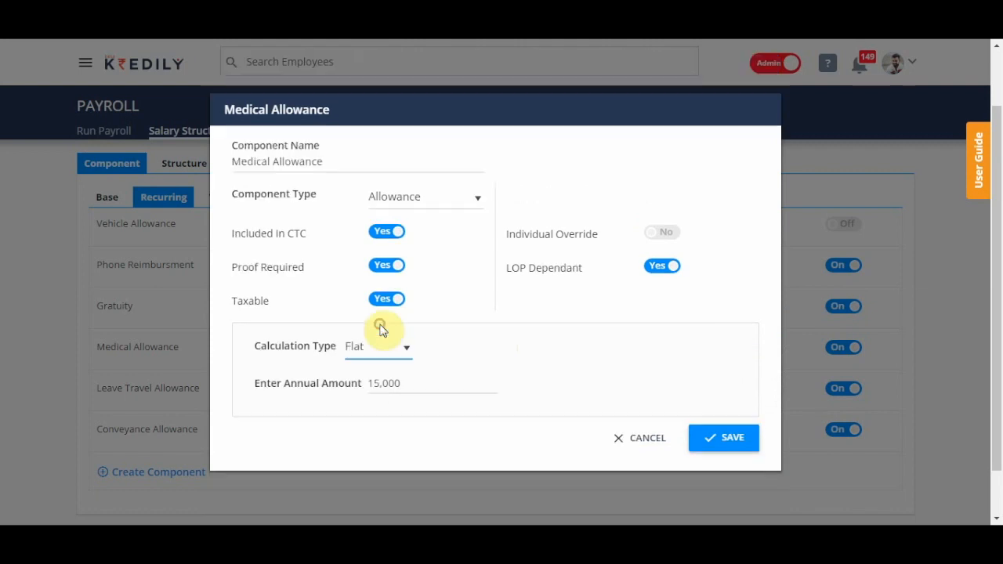
left_click(353, 380)
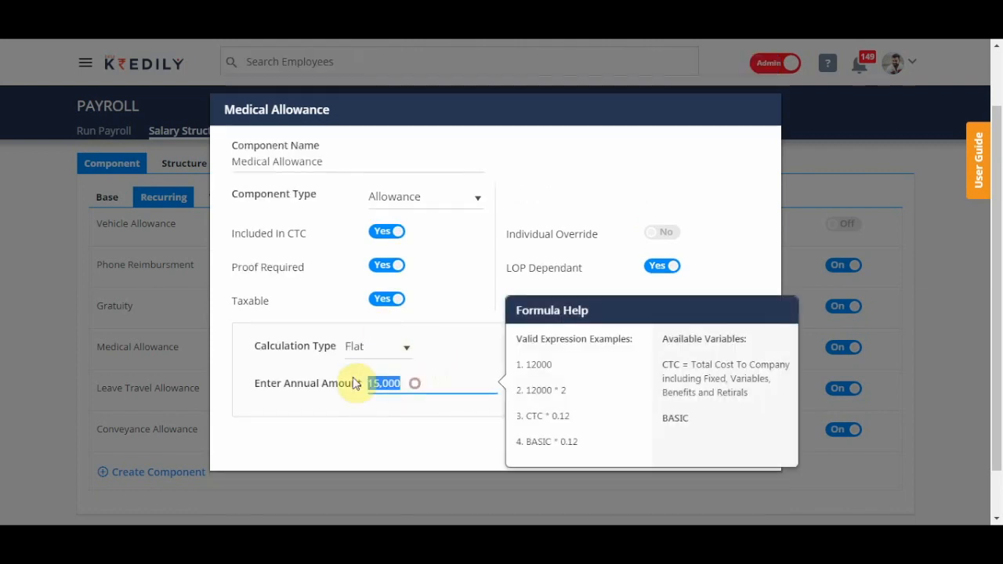
left_click(406, 421)
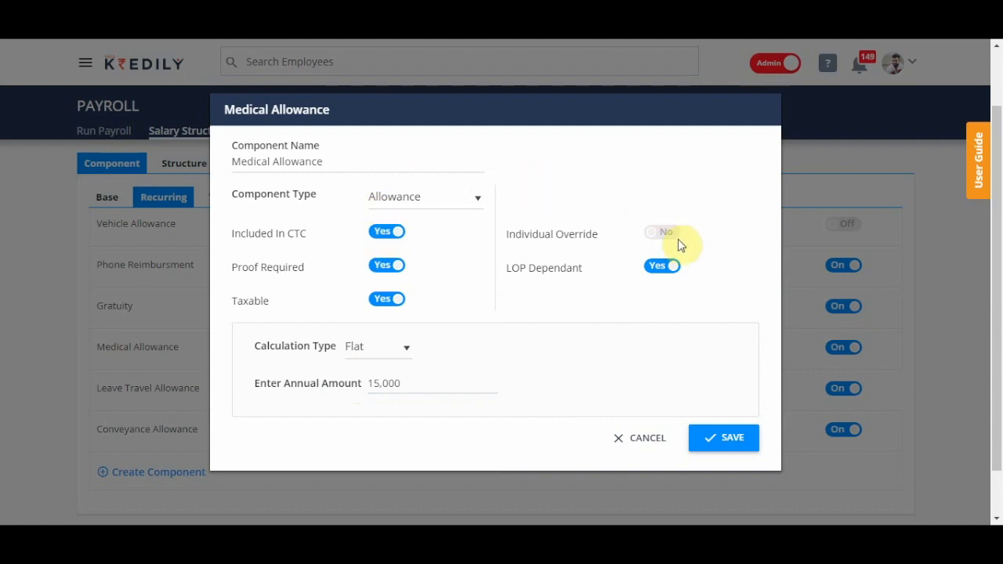
left_click(711, 438)
left_click(517, 351)
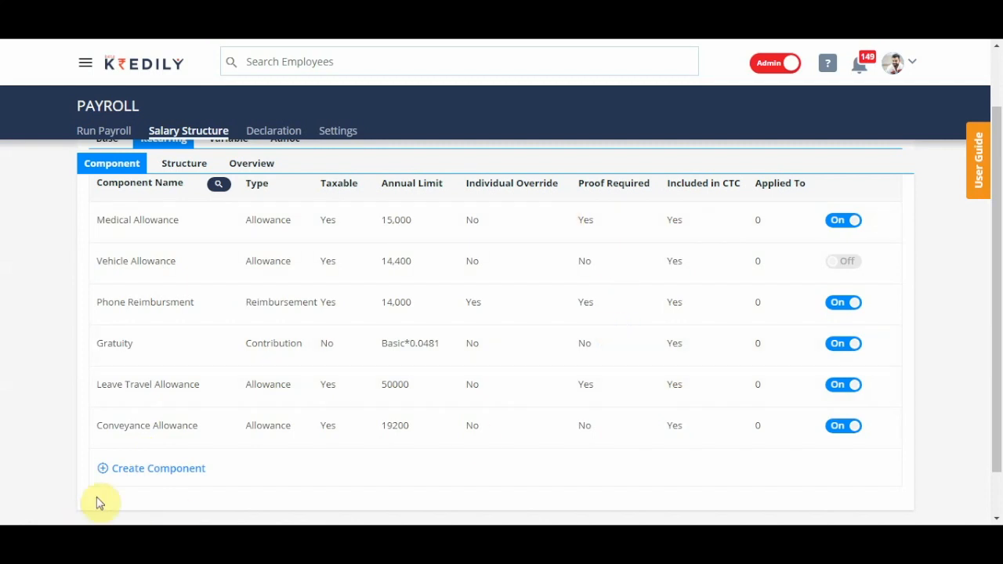
Step: View the blank form for creating a recurring component and close it without saving
left_click(135, 470)
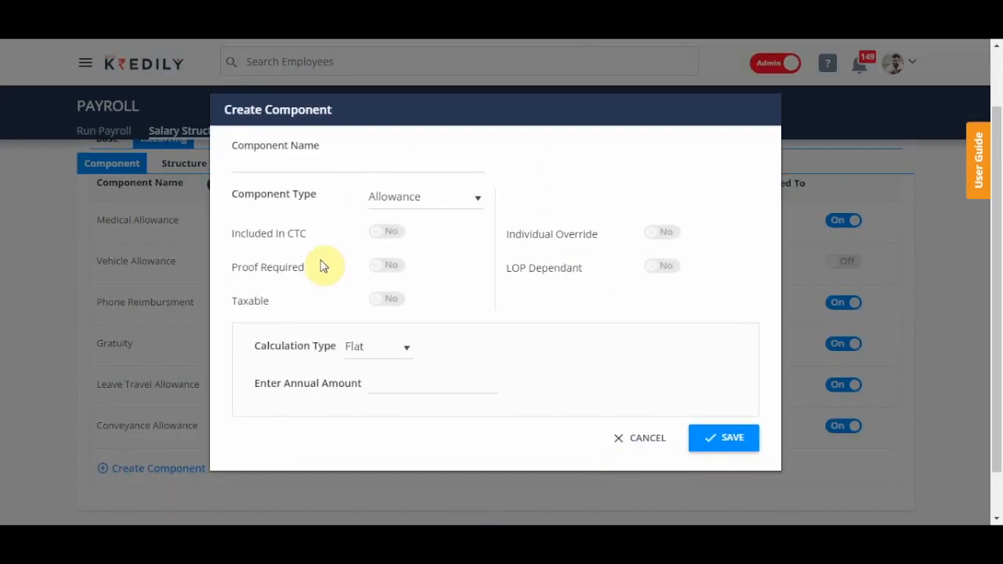
left_click(642, 449)
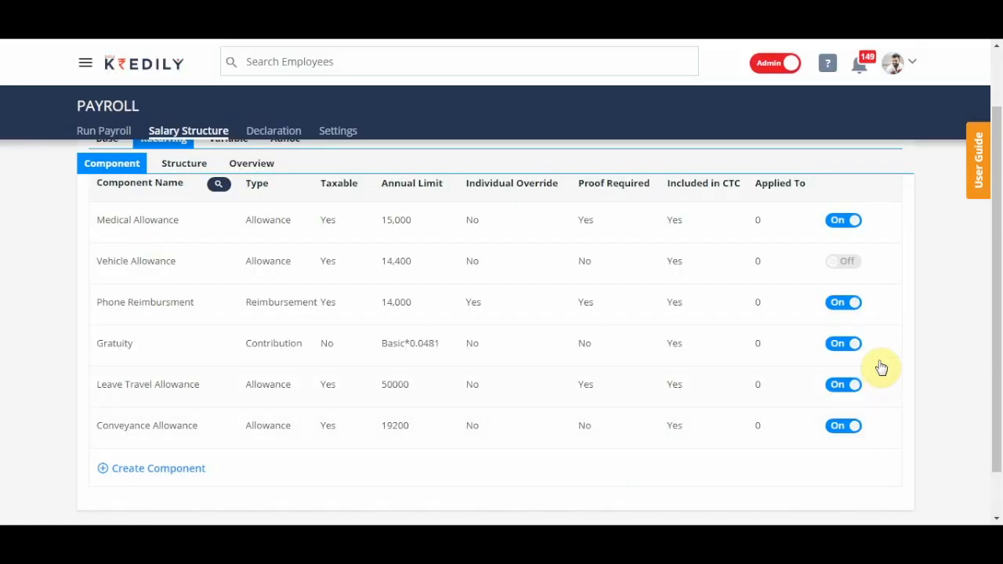
scroll(875, 369, "up", 2)
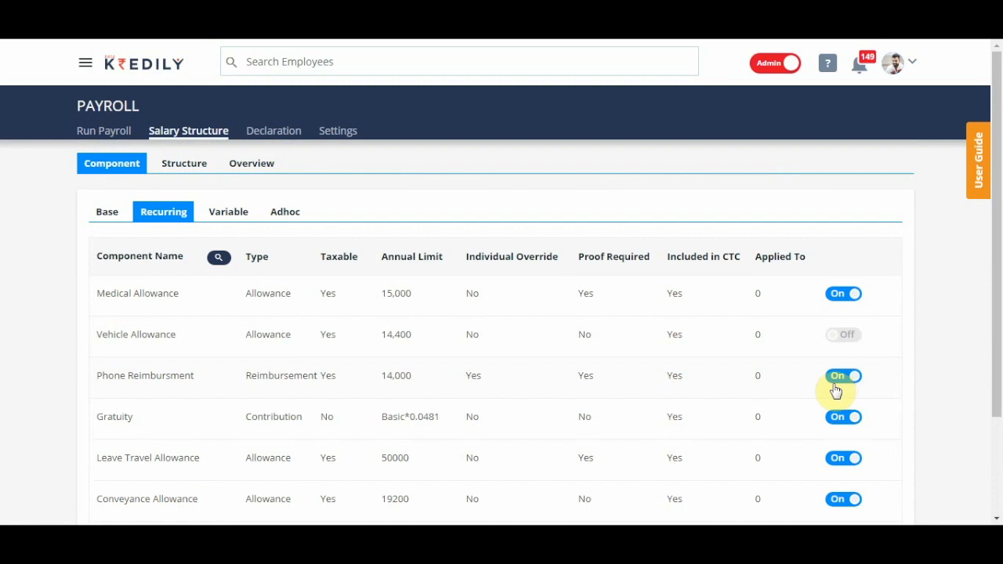
Step: Switch off the Gratuity component in the recurring components list
left_click(841, 417)
scroll(371, 439, "down", 1)
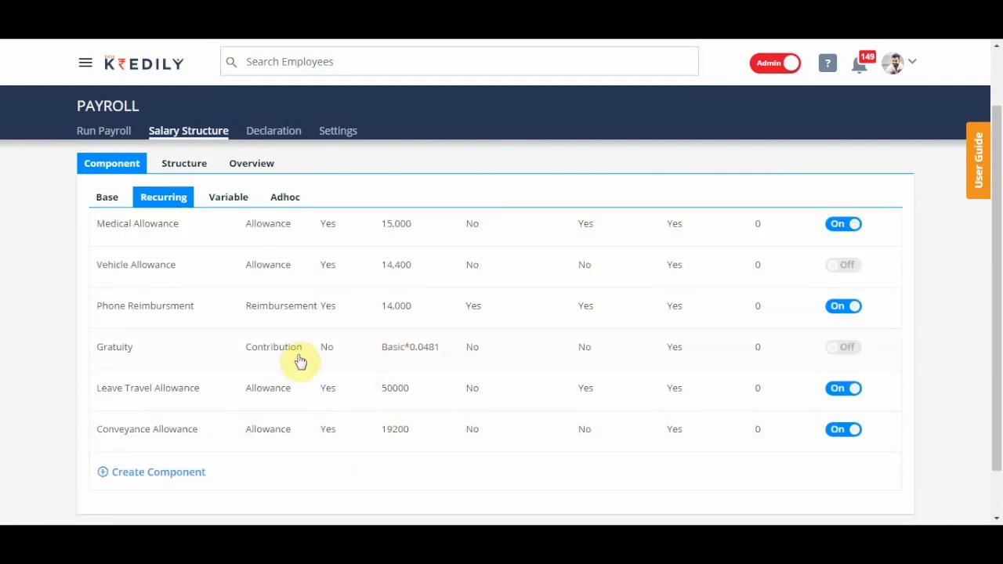
scroll(300, 360, "up", 1)
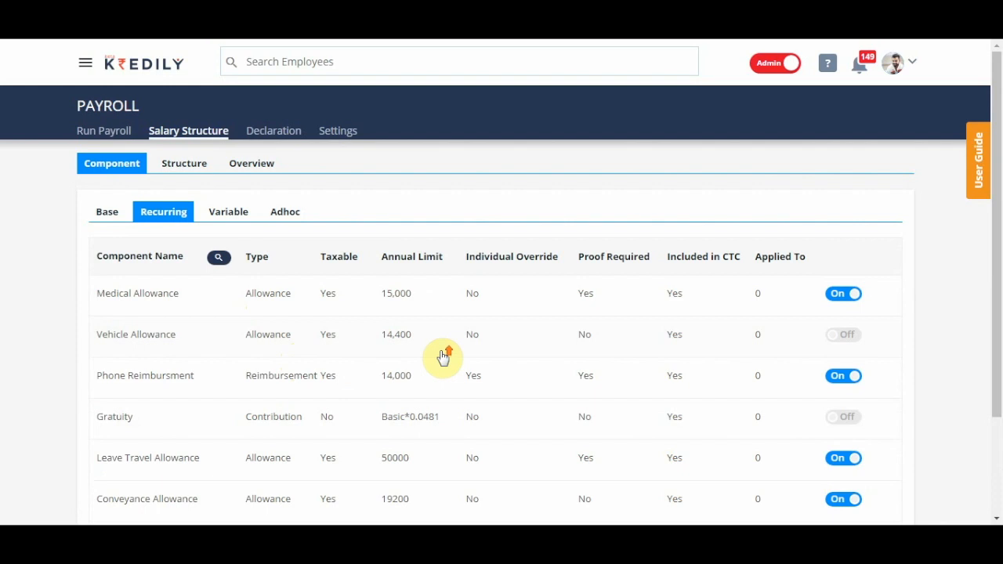
scroll(442, 357, "down", 2)
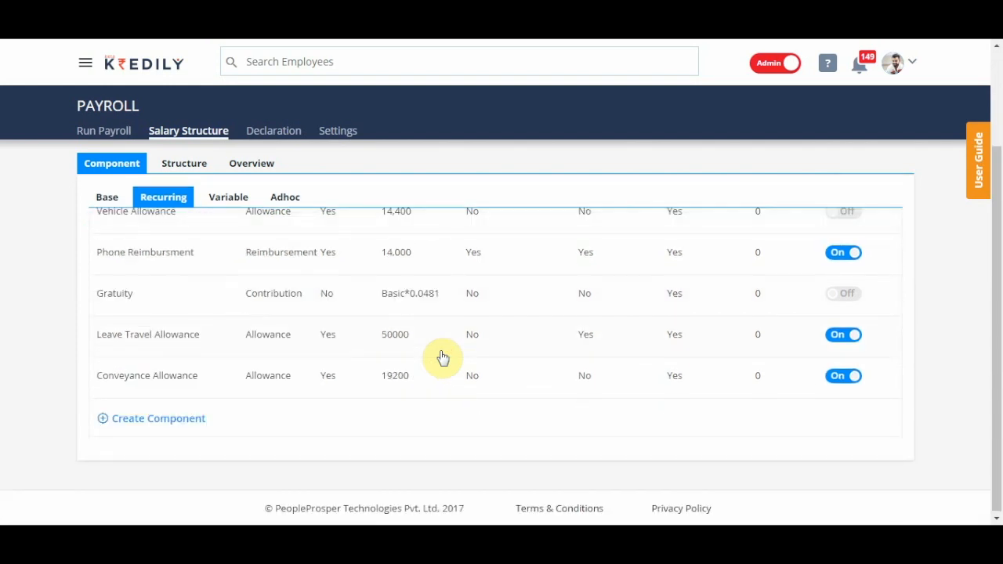
scroll(287, 475, "up", 2)
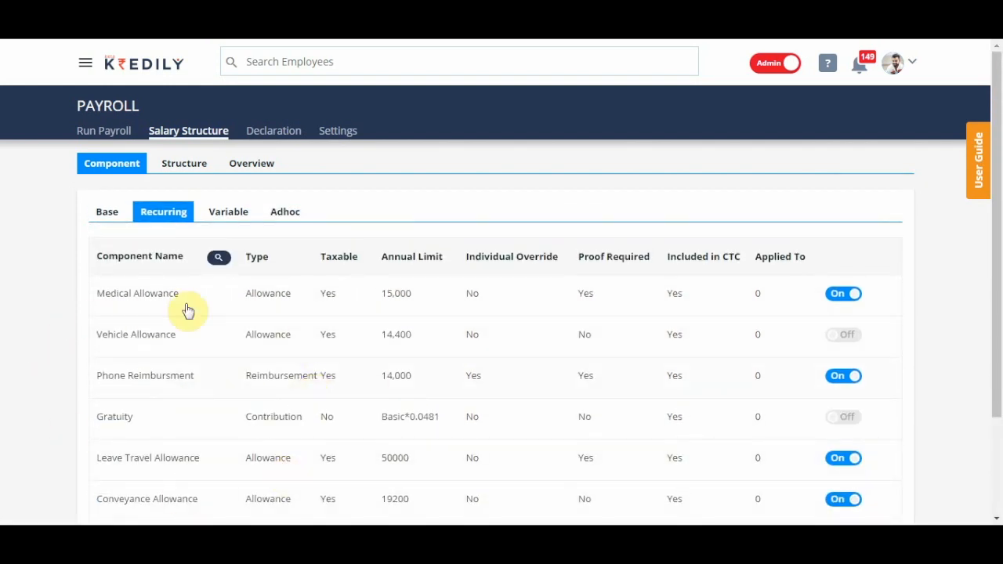
Step: Open a blank variable component form and examine its calculation type options and the formula help for the annual amount
left_click(233, 223)
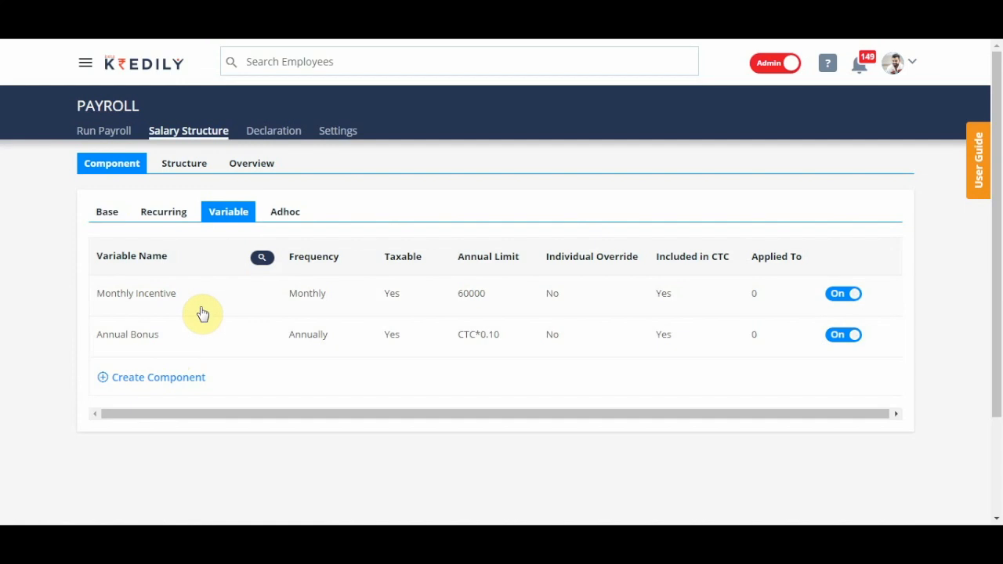
left_click(162, 379)
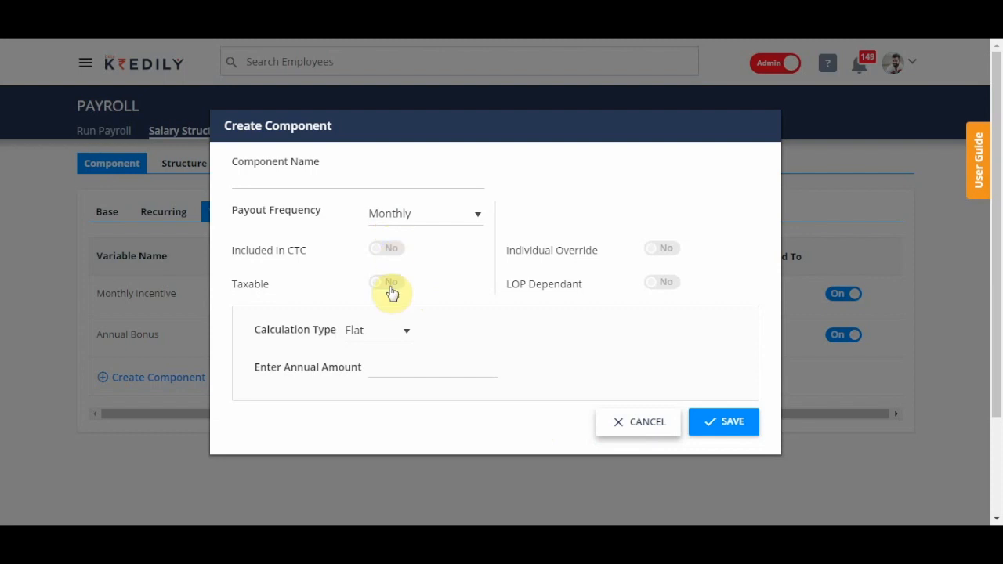
left_click(387, 335)
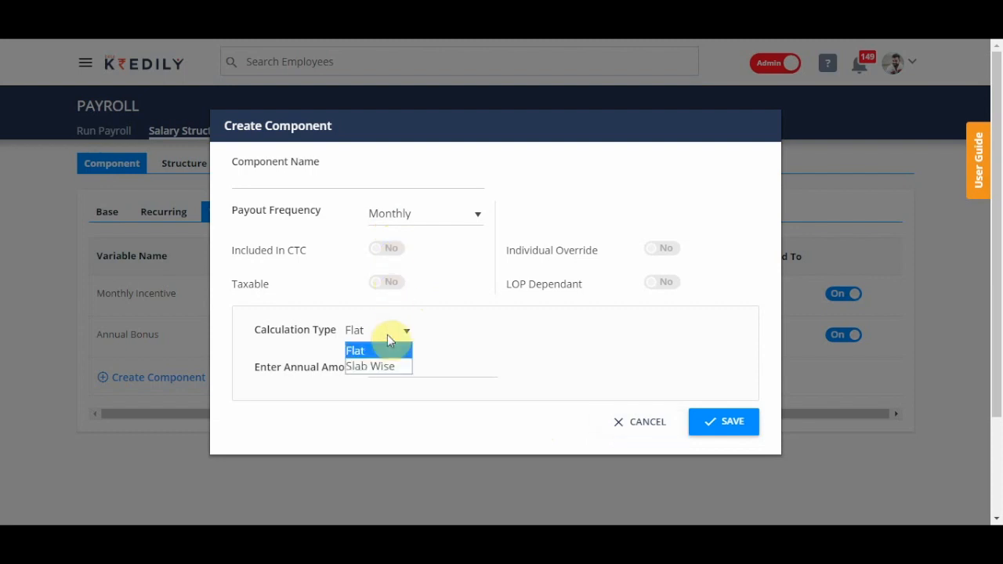
left_click(477, 330)
left_click(444, 370)
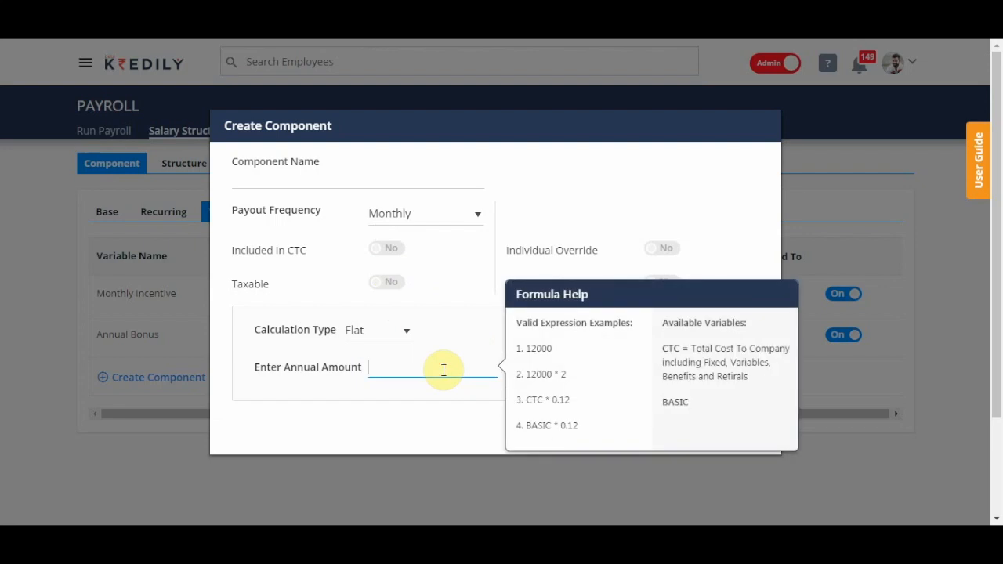
left_click(439, 400)
Step: Try the Slab Wise calculation based on Grade for the new variable component and discard the form
left_click(398, 330)
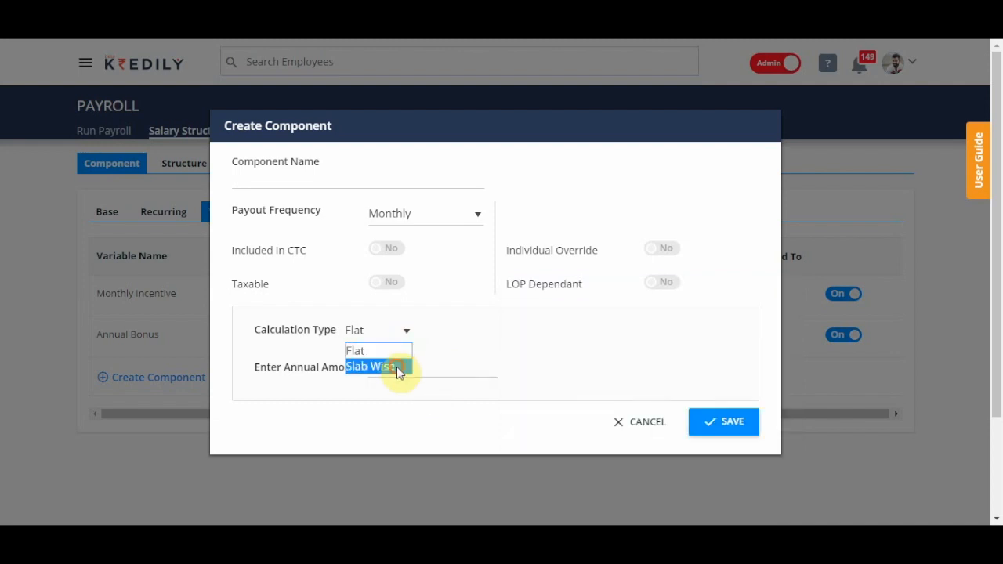
left_click(398, 367)
left_click(583, 316)
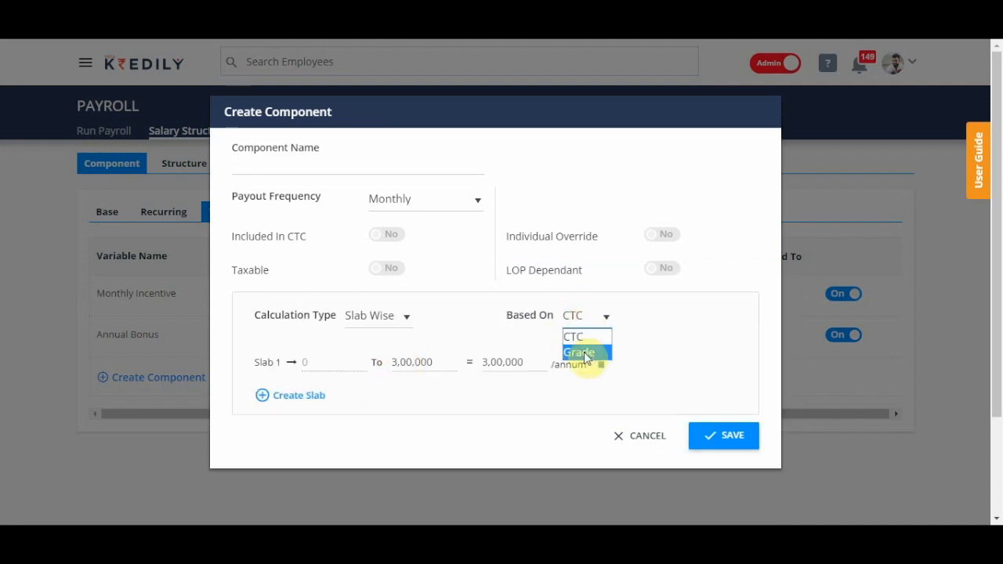
left_click(584, 354)
left_click(638, 467)
left_click(635, 463)
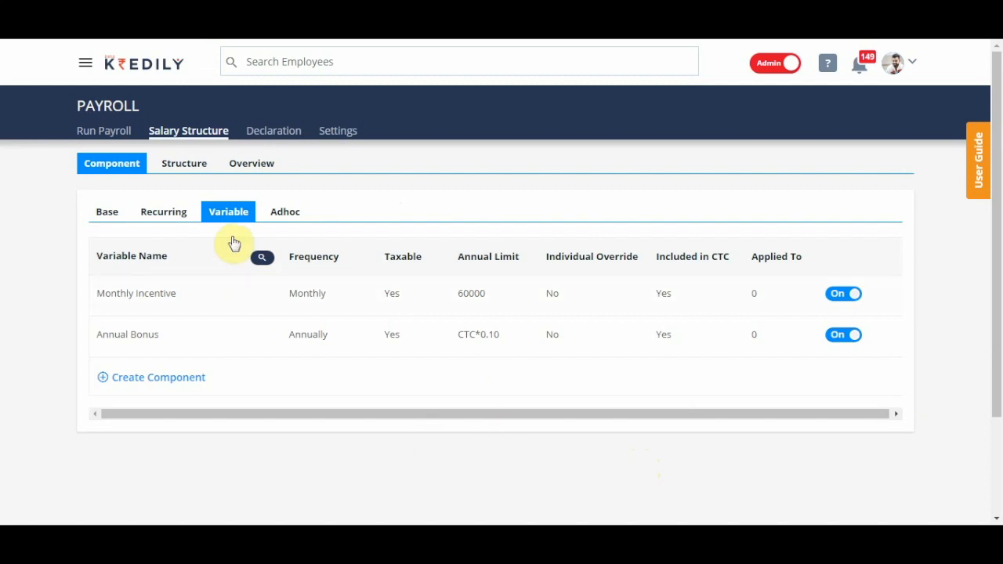
Step: Create a taxable adhoc earning component named Referral Bonus and save it
left_click(296, 214)
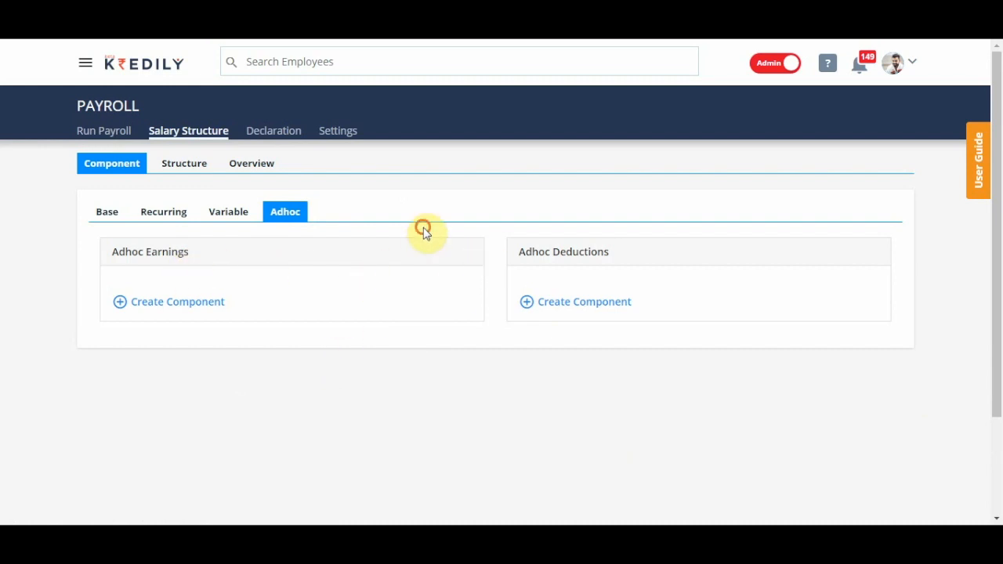
left_click(185, 302)
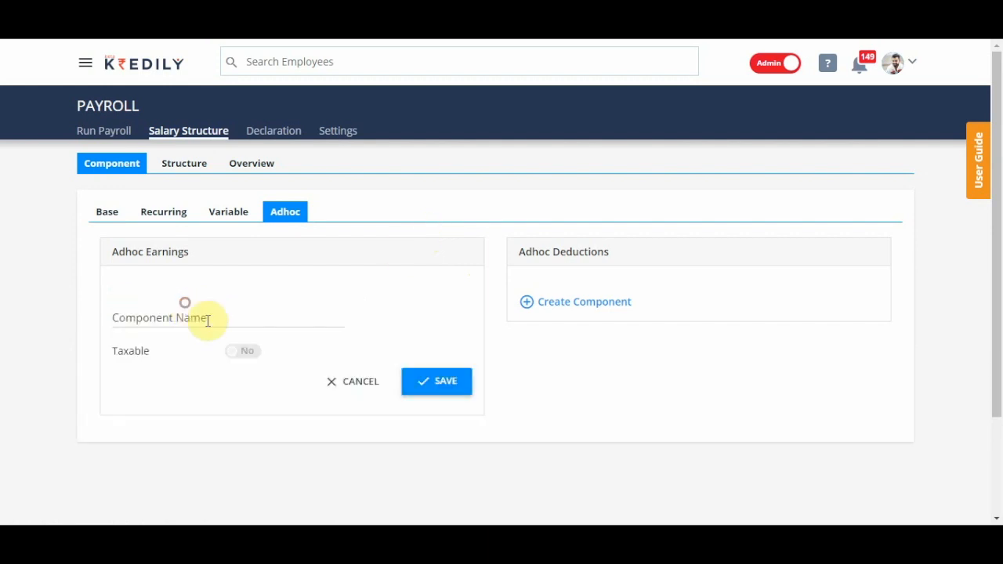
left_click(211, 322)
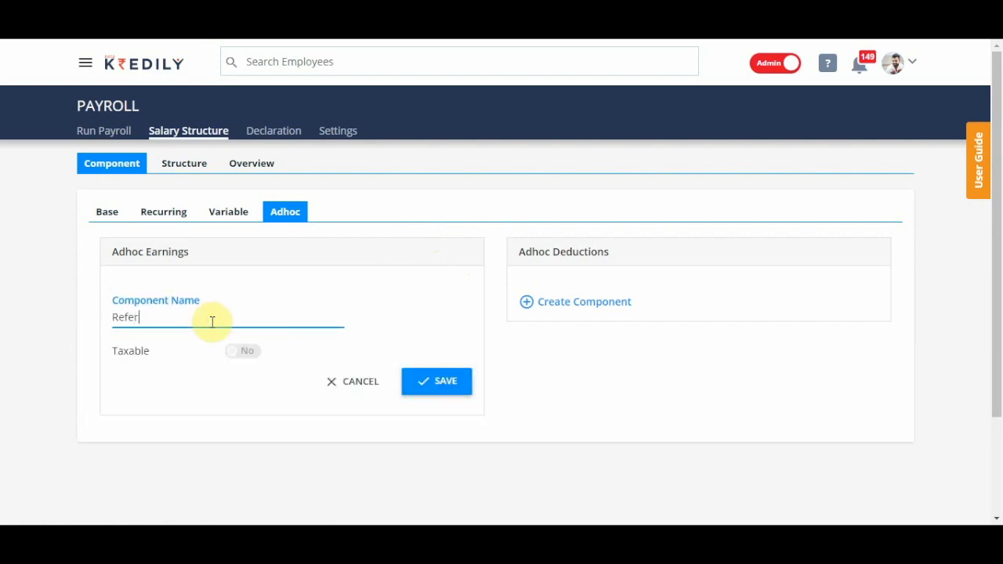
type("Referal Bonus")
left_click(134, 319)
type("r")
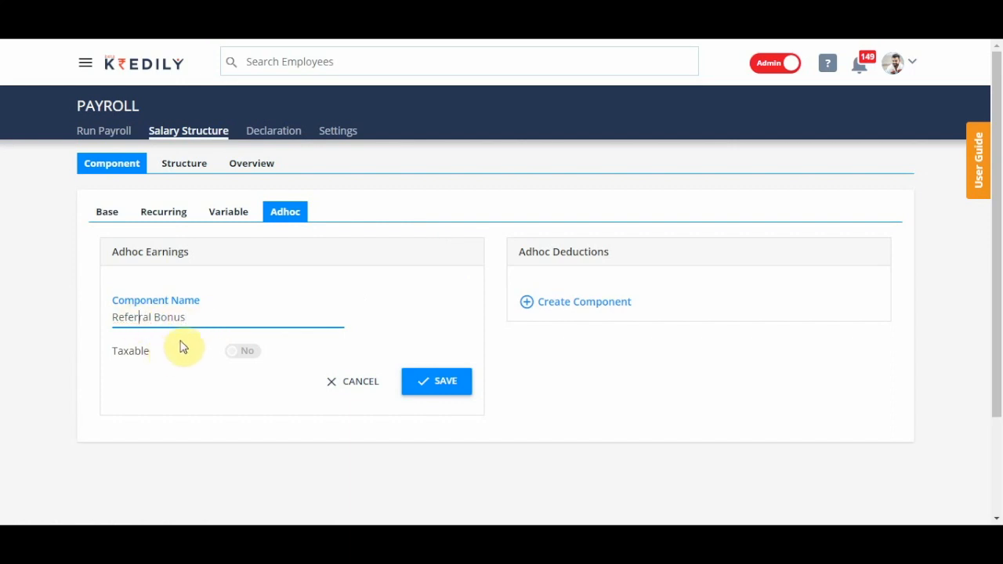
left_click(251, 358)
left_click(423, 386)
left_click(476, 355)
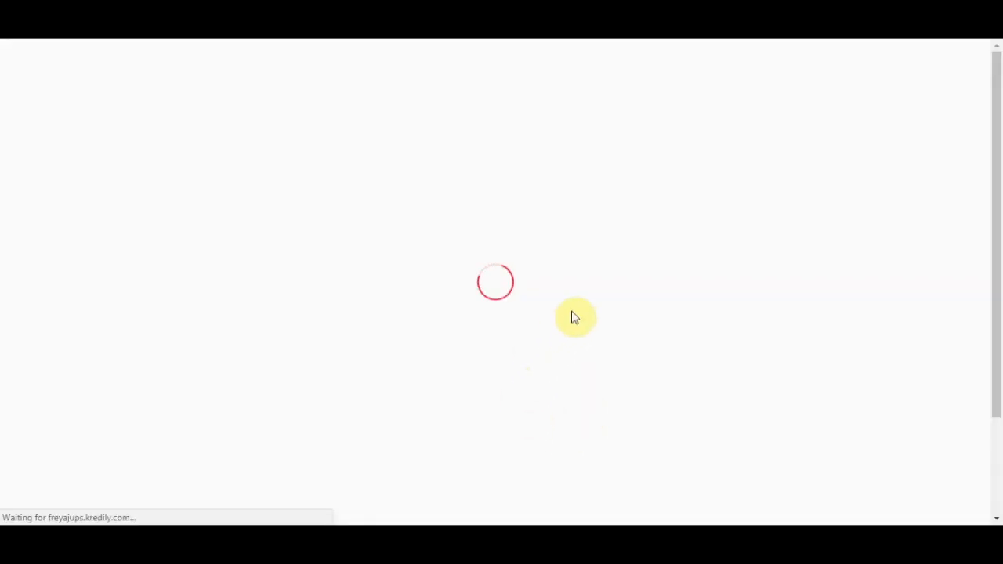
Step: Create and save an adhoc deduction component named LWF
left_click(575, 304)
left_click(599, 319)
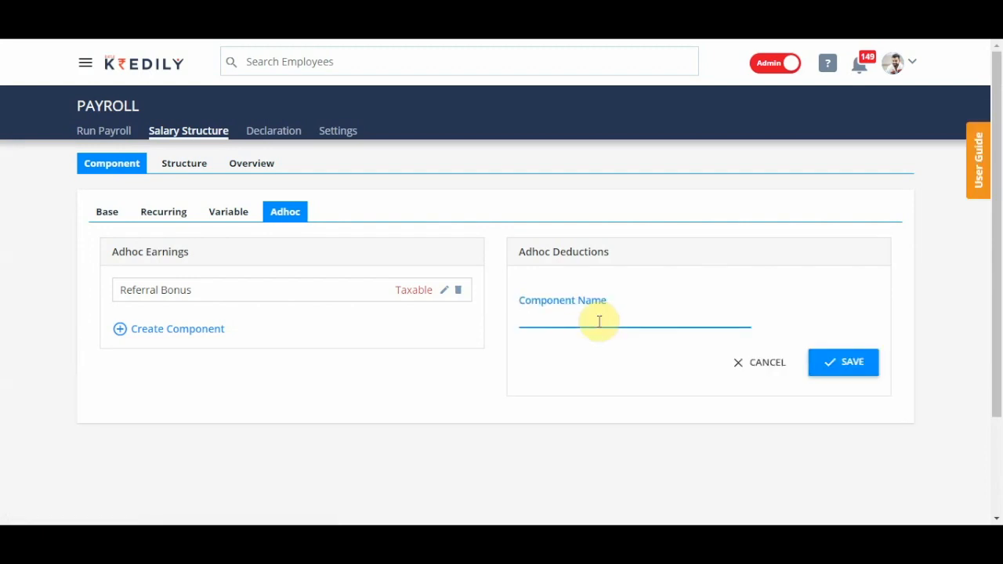
left_click(841, 360)
left_click(469, 359)
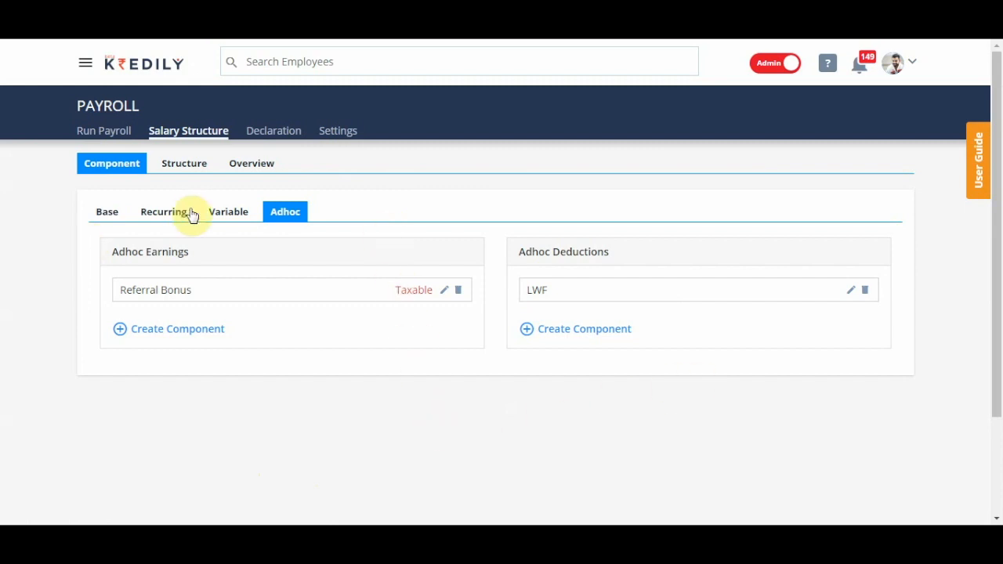
Step: Review the lists of variable, recurring and base salary components
left_click(228, 216)
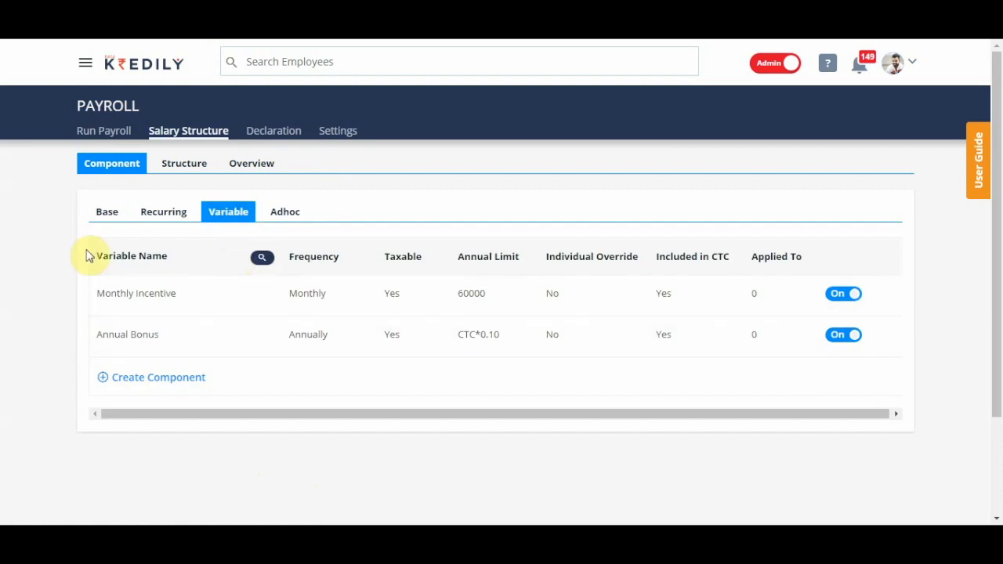
left_click(159, 218)
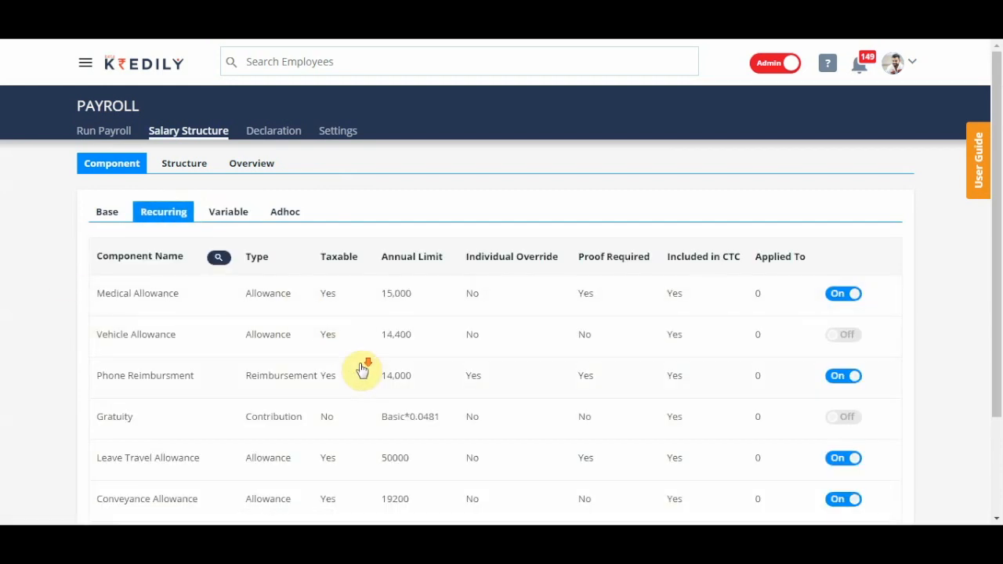
left_click(109, 214)
scroll(578, 330, "down", 1)
scroll(579, 329, "up", 1)
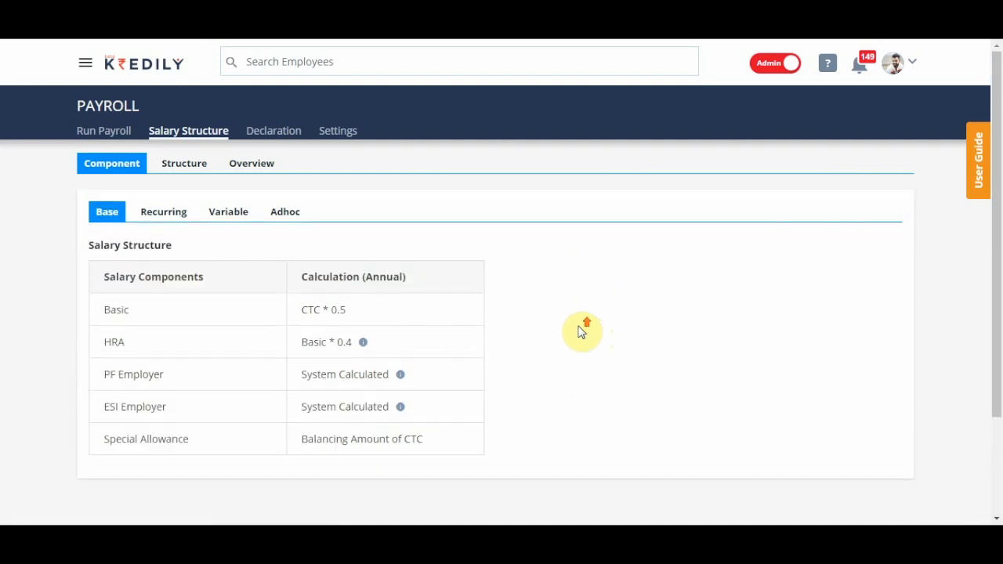
left_click(166, 222)
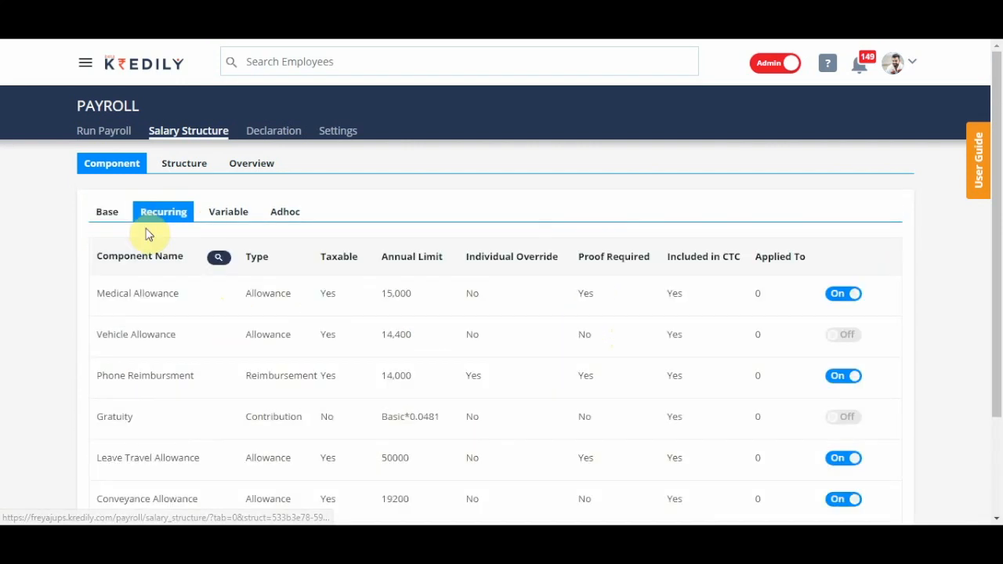
Step: Edit the Sample Salary Structure and add the Medical Allowance and Phone Reimbursment components to it
left_click(179, 173)
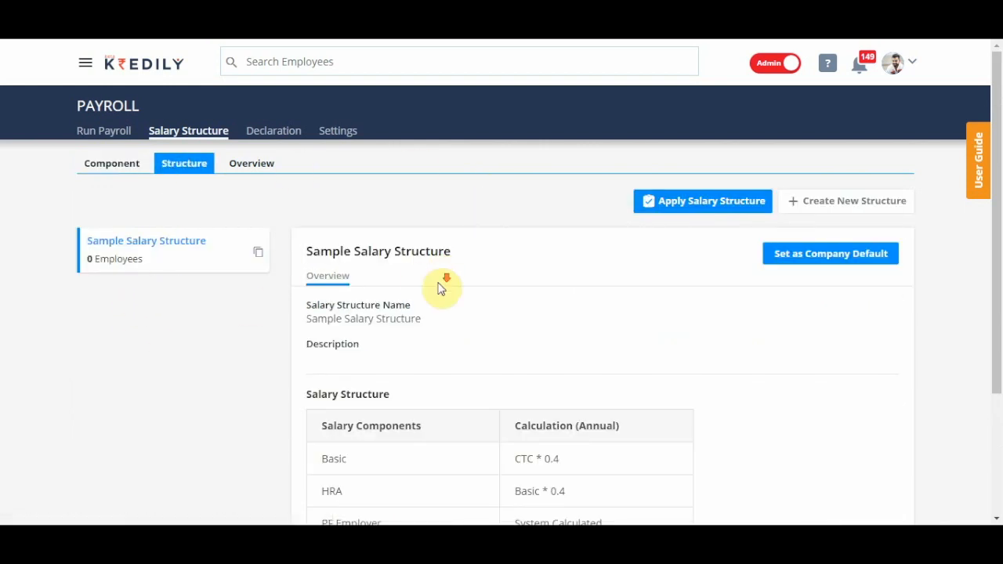
scroll(559, 306, "down", 3)
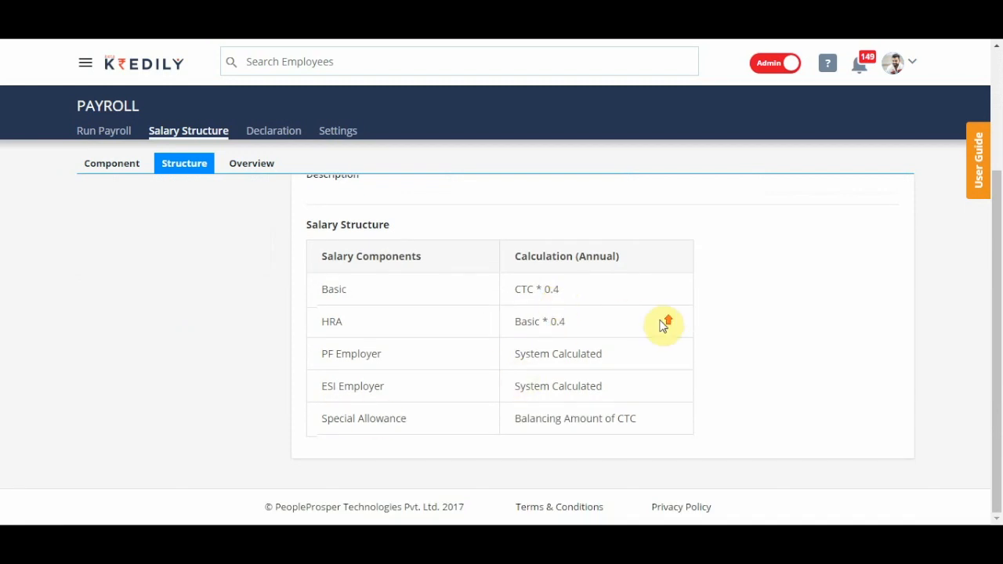
scroll(662, 321, "up", 3)
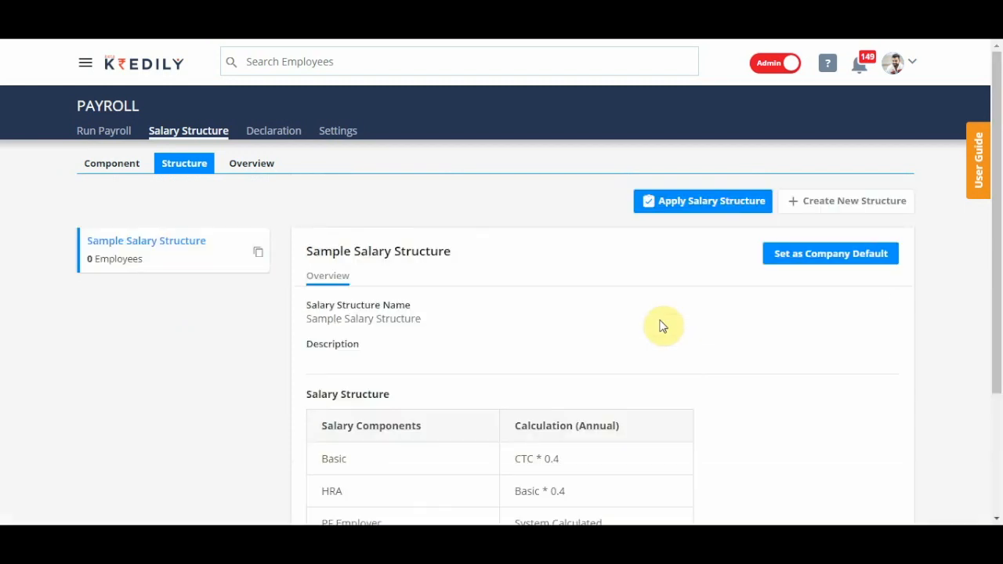
left_click(897, 307)
scroll(707, 381, "down", 4)
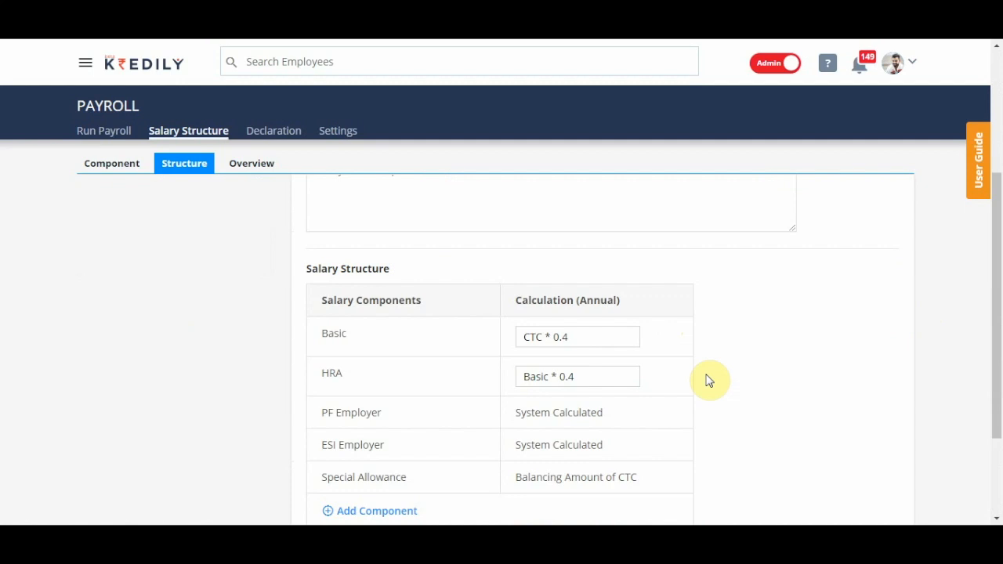
scroll(577, 406, "down", 1)
left_click(355, 380)
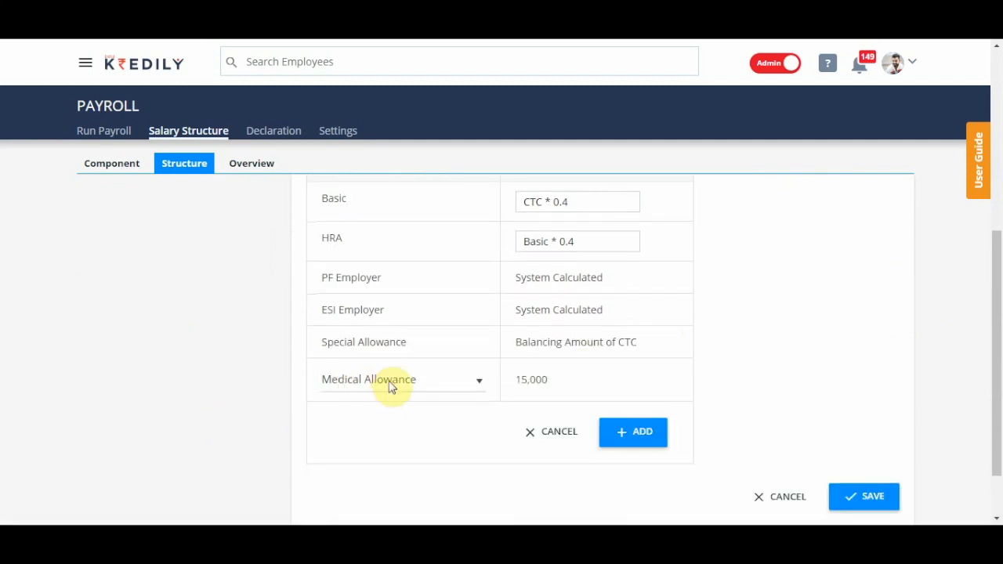
left_click(631, 433)
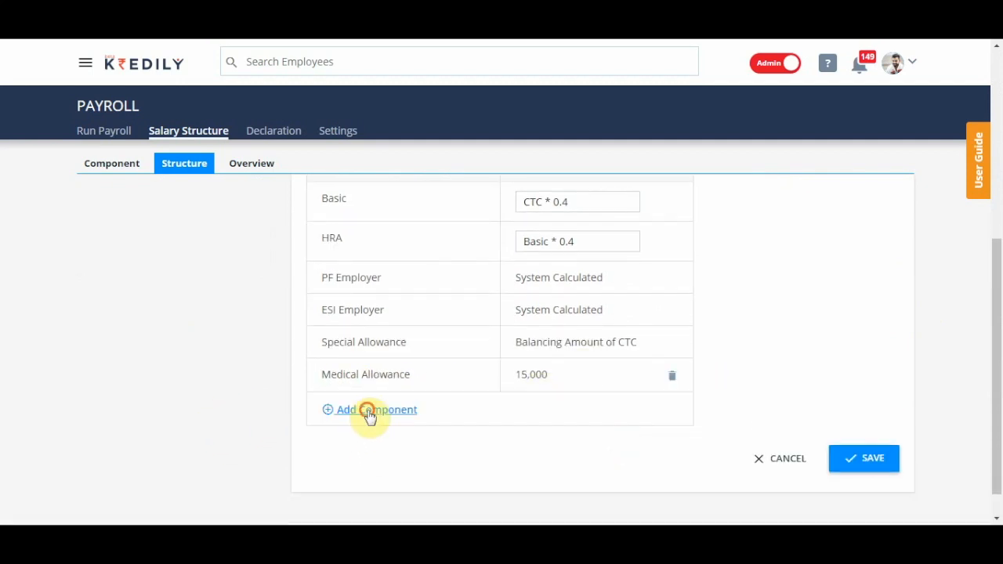
left_click(369, 413)
left_click(635, 468)
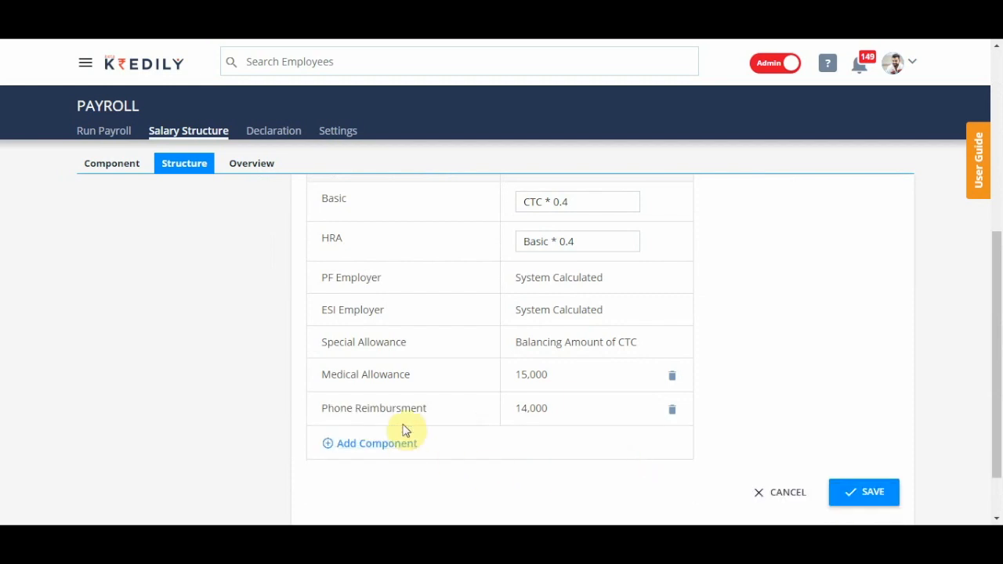
Step: Add the Annual Bonus component to the Sample Salary Structure and save the structure
scroll(401, 427, "down", 1)
left_click(399, 376)
left_click(443, 382)
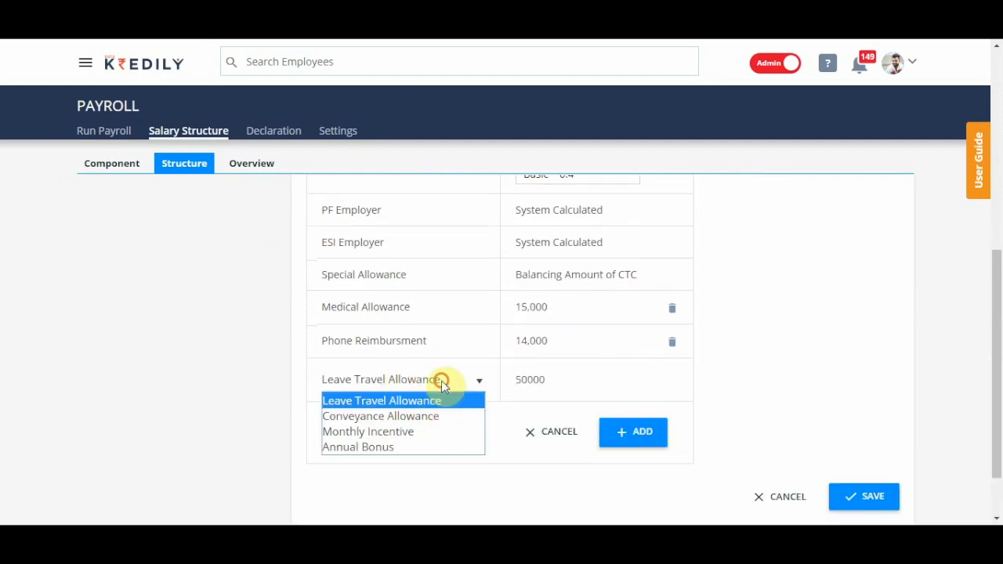
left_click(403, 446)
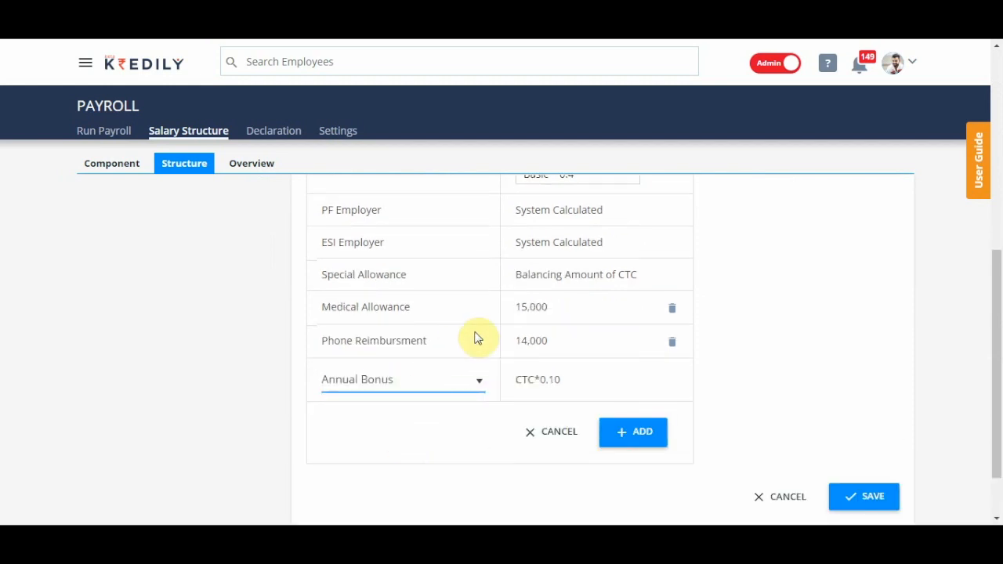
left_click(627, 427)
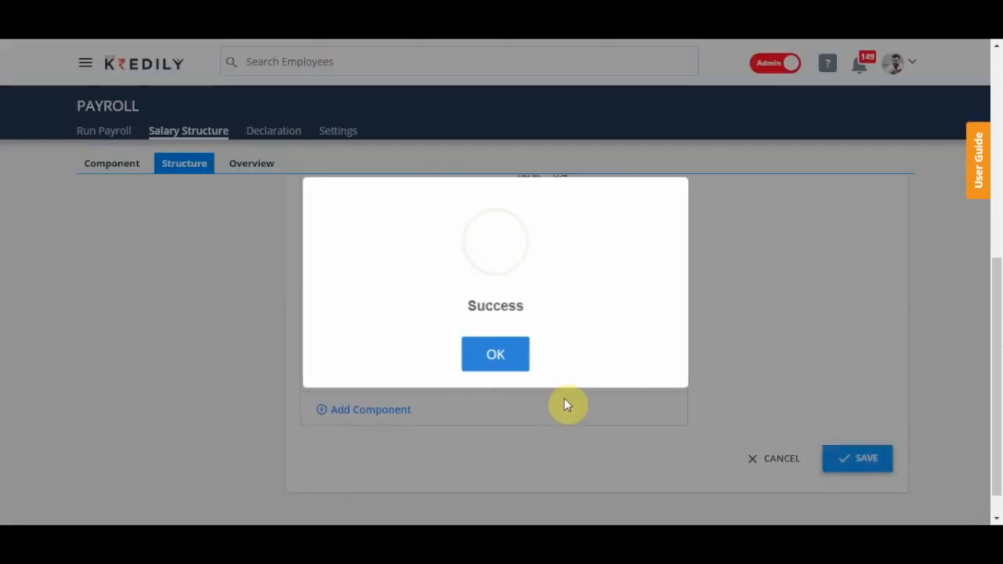
left_click(513, 352)
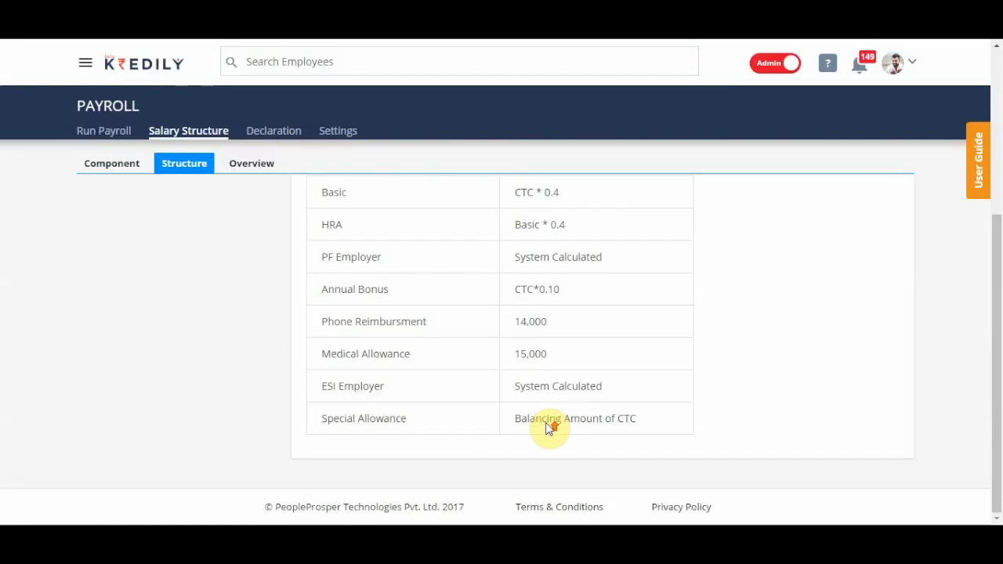
Step: Create a new salary structure and change its name to Sales Structure
scroll(835, 295, "up", 5)
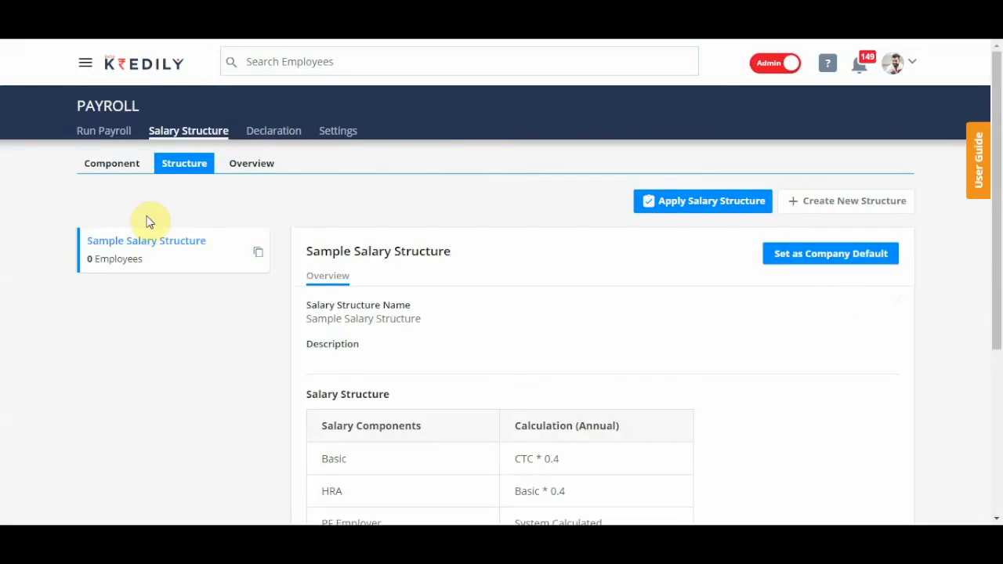
left_click(809, 204)
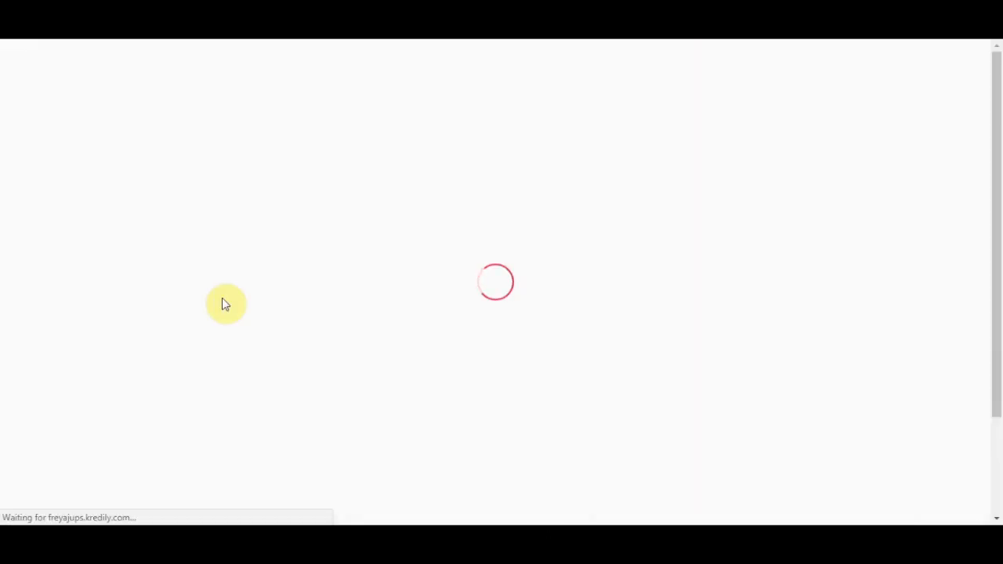
left_click(192, 170)
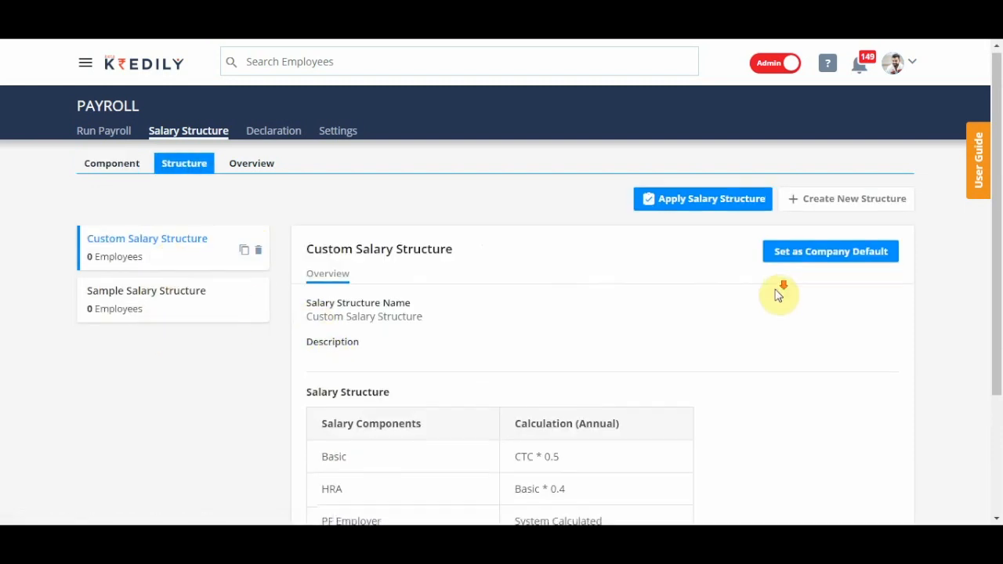
scroll(875, 277, "down", 3)
scroll(885, 253, "up", 1)
scroll(885, 254, "up", 2)
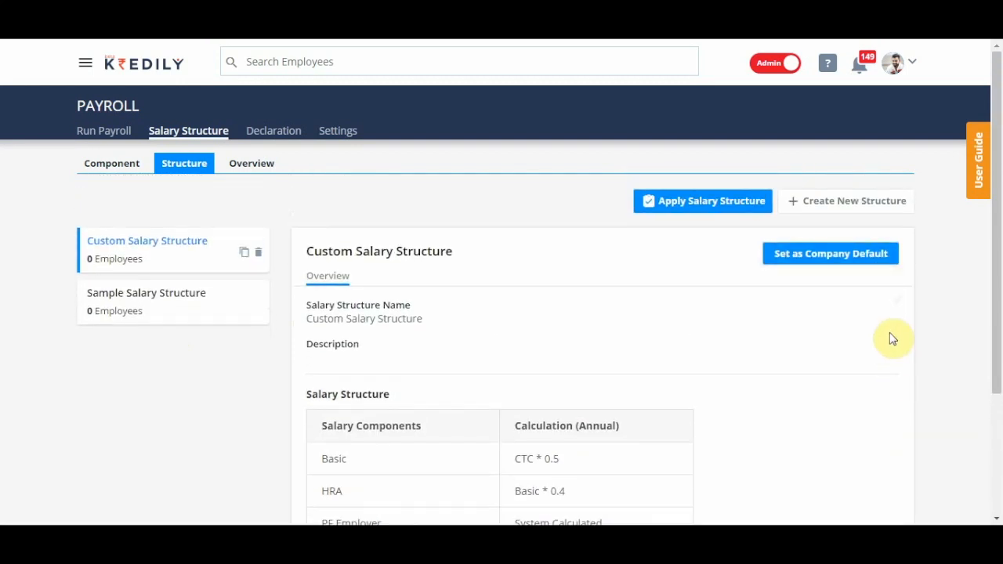
left_click(902, 298)
left_click_drag(426, 327, 34, 338)
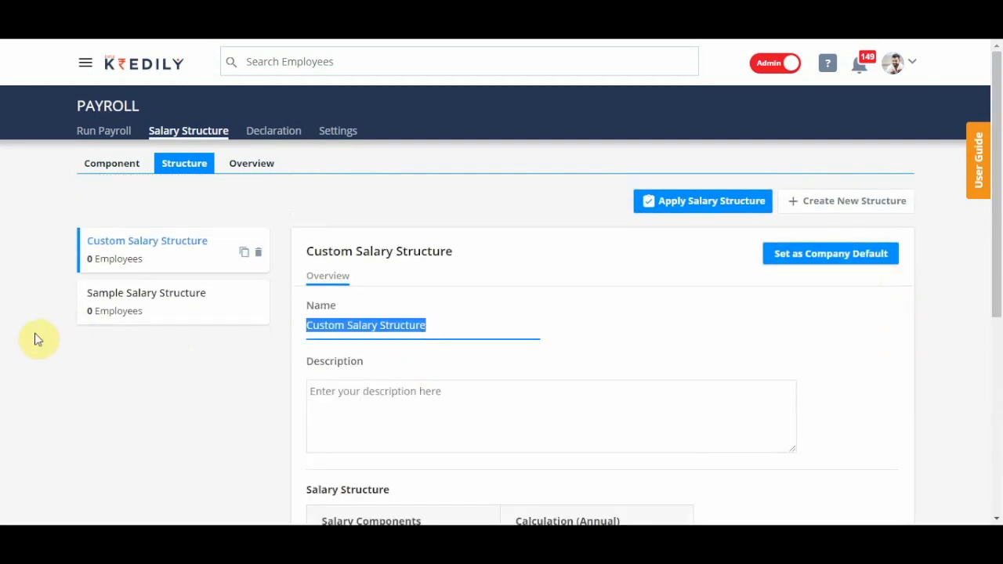
type("Sales")
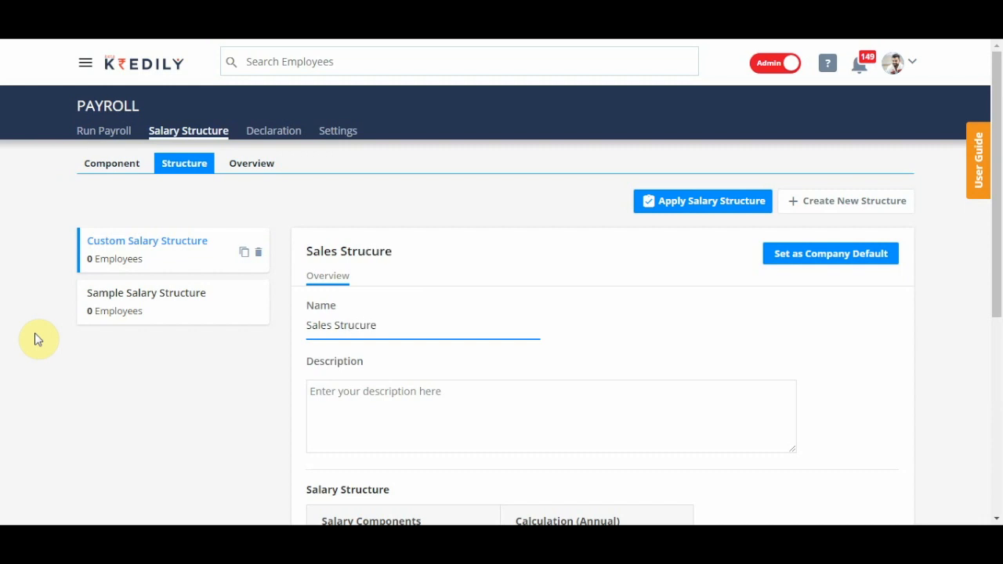
left_click(507, 363)
Step: Add the Monthly Incentive component to the Sales Structure and save the structure
scroll(428, 462, "down", 4)
left_click(376, 440)
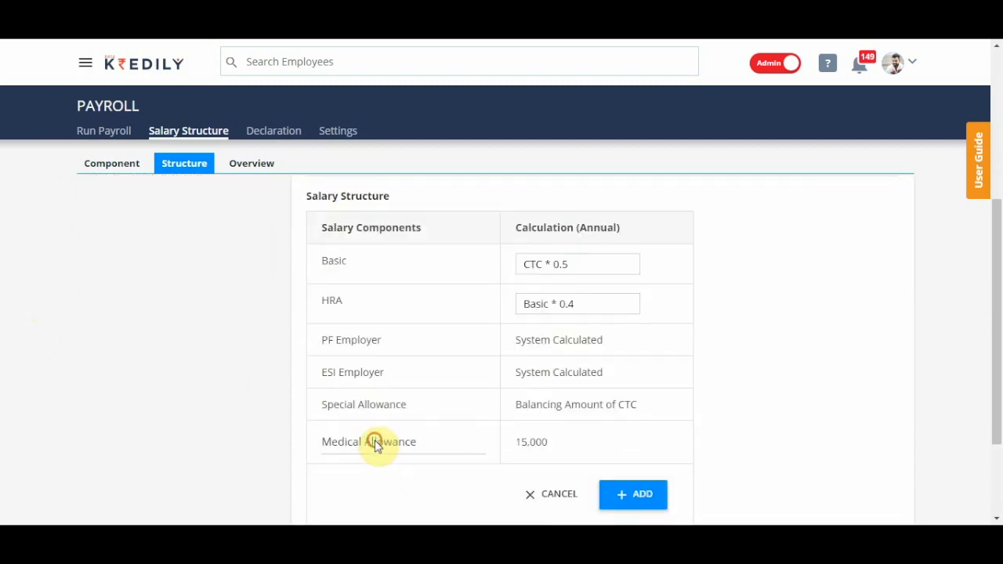
left_click(380, 445)
left_click(385, 409)
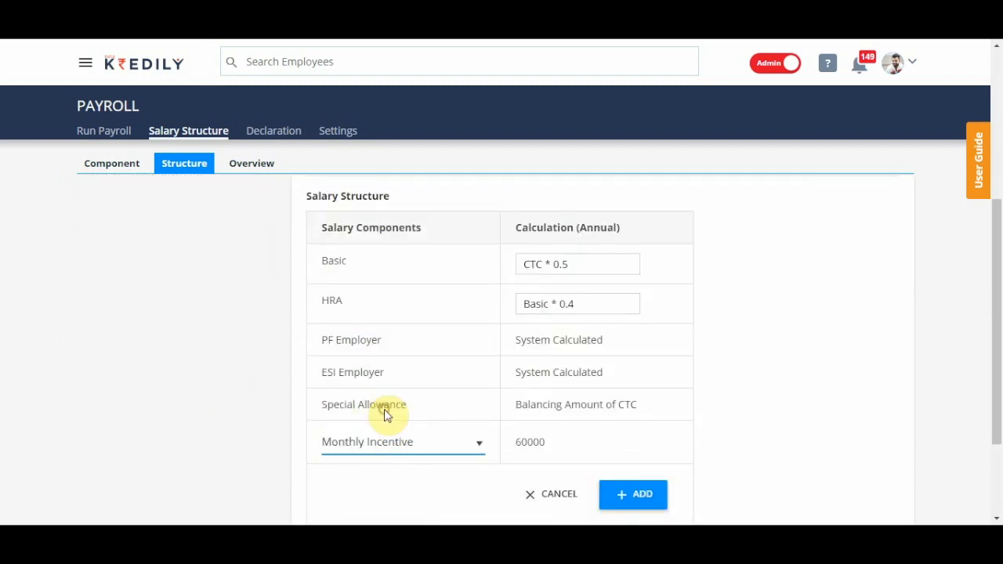
scroll(548, 427, "down", 3)
left_click(629, 376)
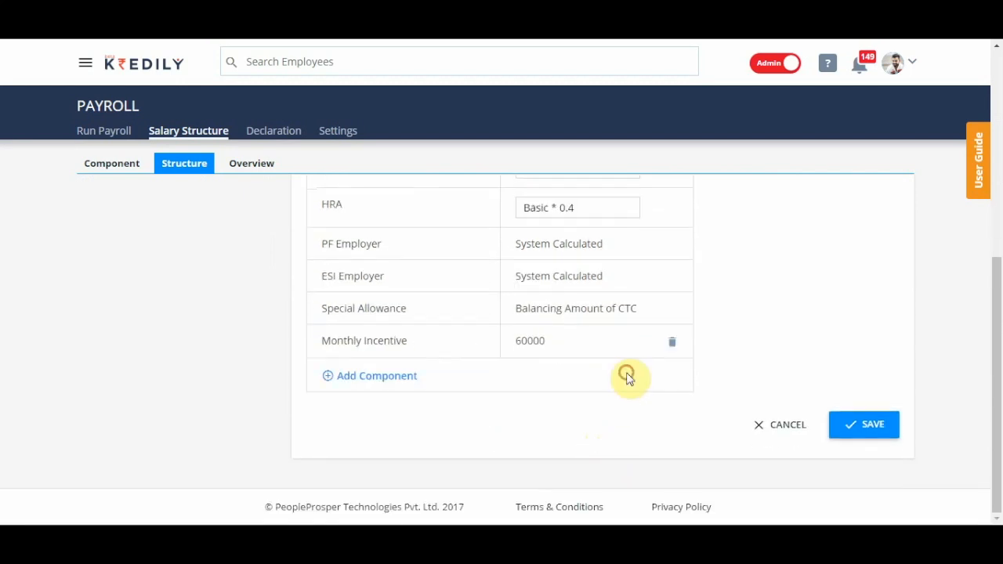
left_click(875, 433)
left_click(491, 354)
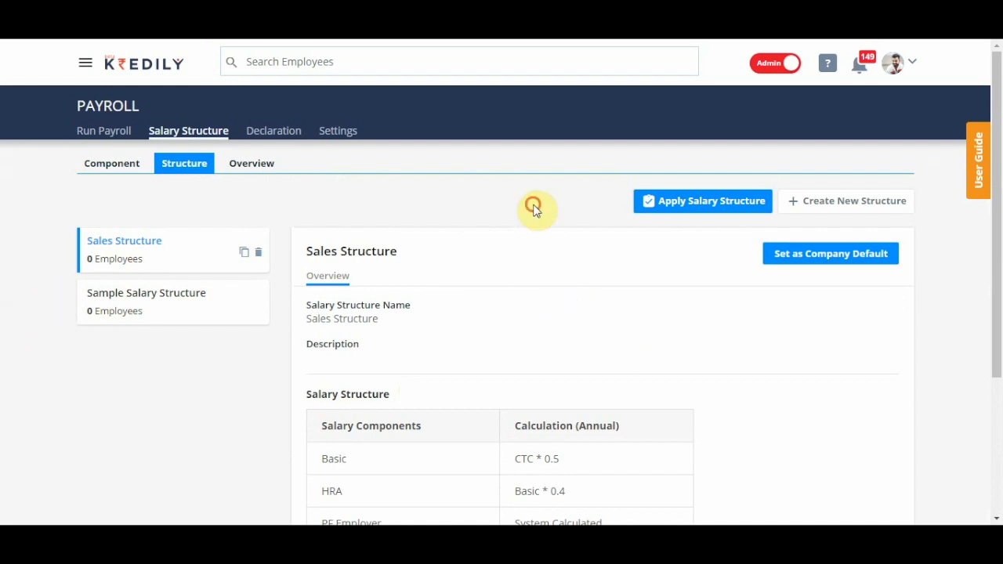
Step: Open the page for assigning salary structures and look through the employee list with departments and CTC
left_click(699, 207)
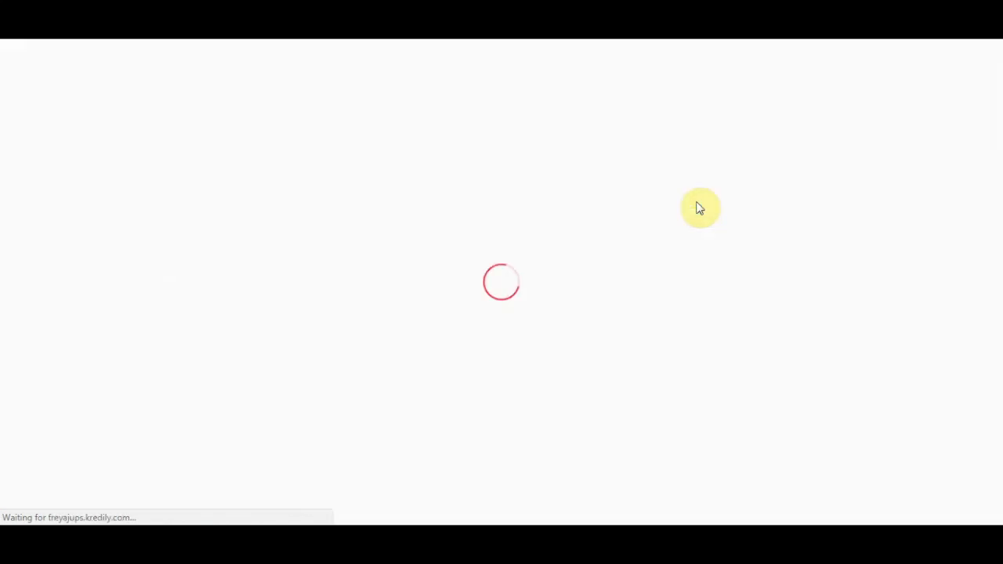
scroll(374, 444, "down", 2)
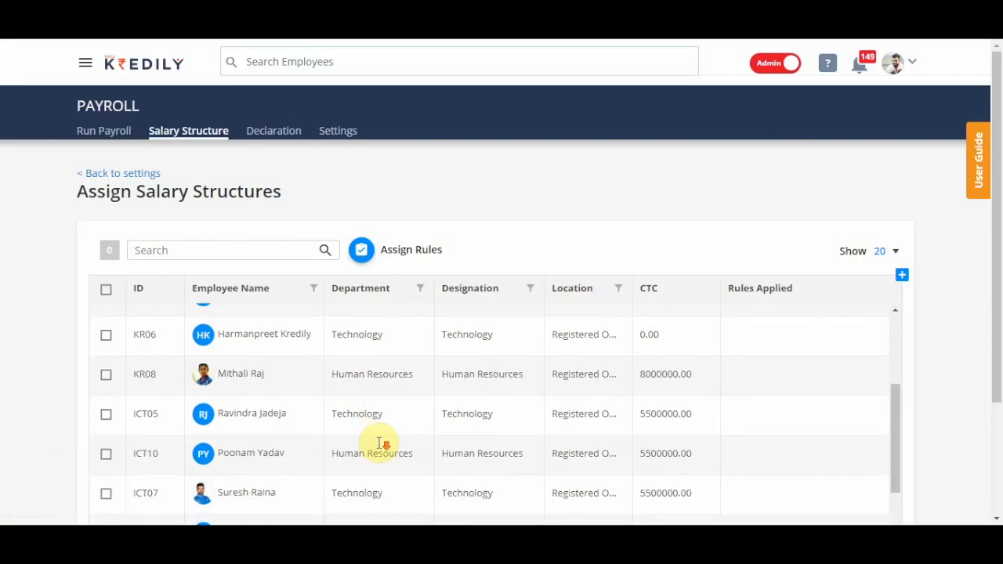
scroll(438, 423, "down", 1)
scroll(671, 319, "down", 2)
scroll(678, 322, "up", 2)
scroll(678, 322, "up", 2)
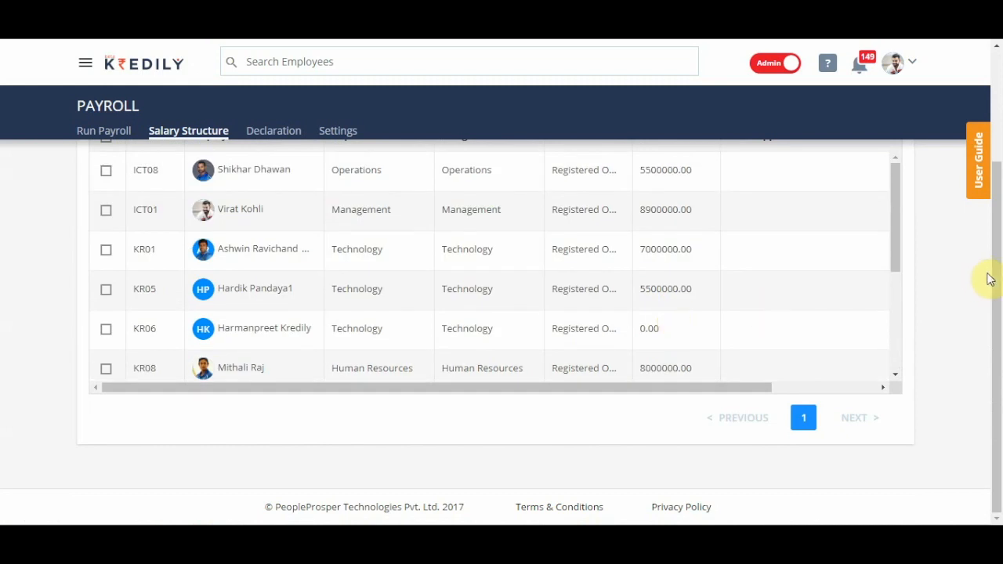
Step: Return from the assignment page to the salary overview and view the employees' salary structure, effective date and CTC columns
left_click_drag(998, 291, 1000, 181)
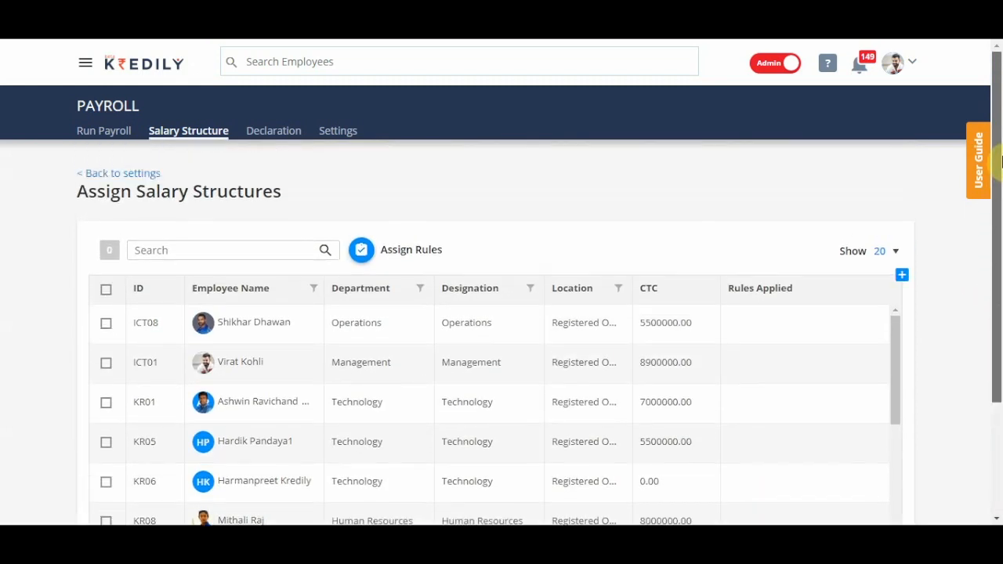
left_click(137, 173)
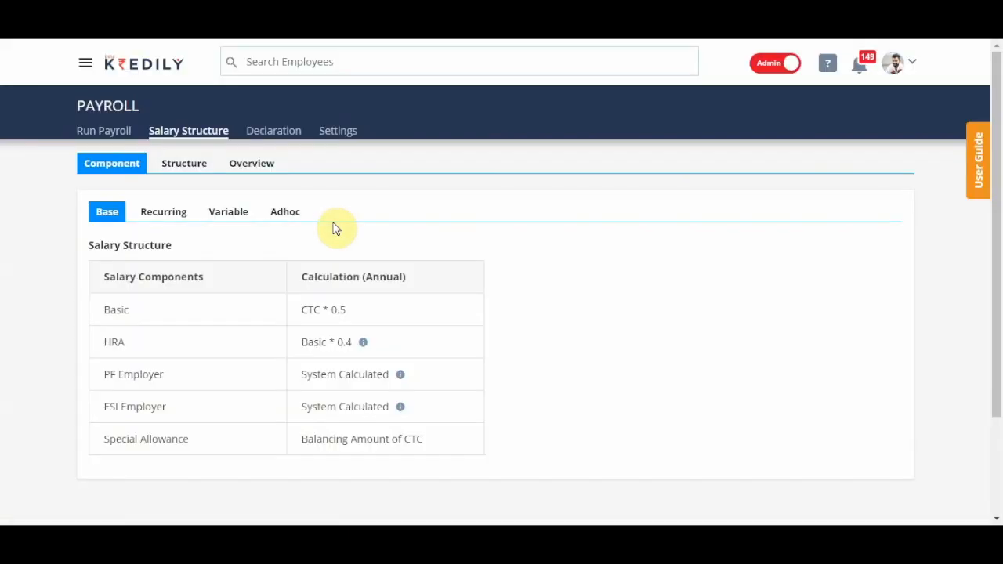
left_click(253, 166)
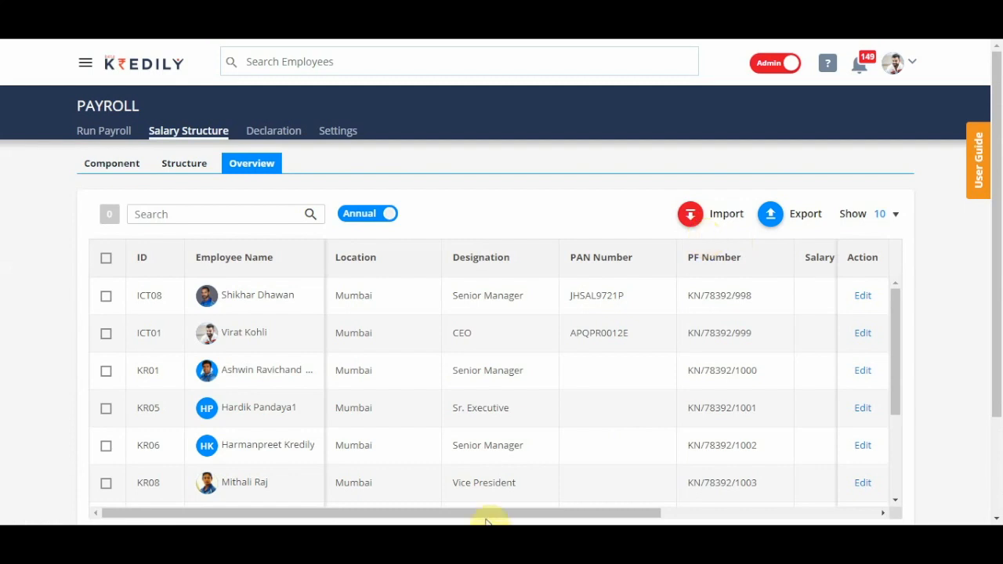
left_click_drag(488, 513, 823, 512)
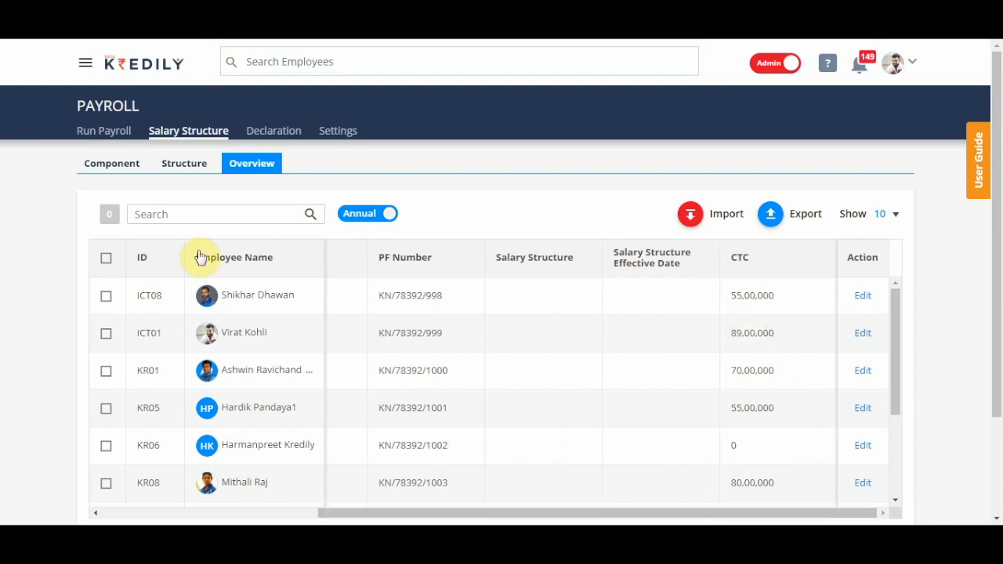
Step: Rename the Sample Salary Structure to General Salary Structure and save it
left_click(192, 165)
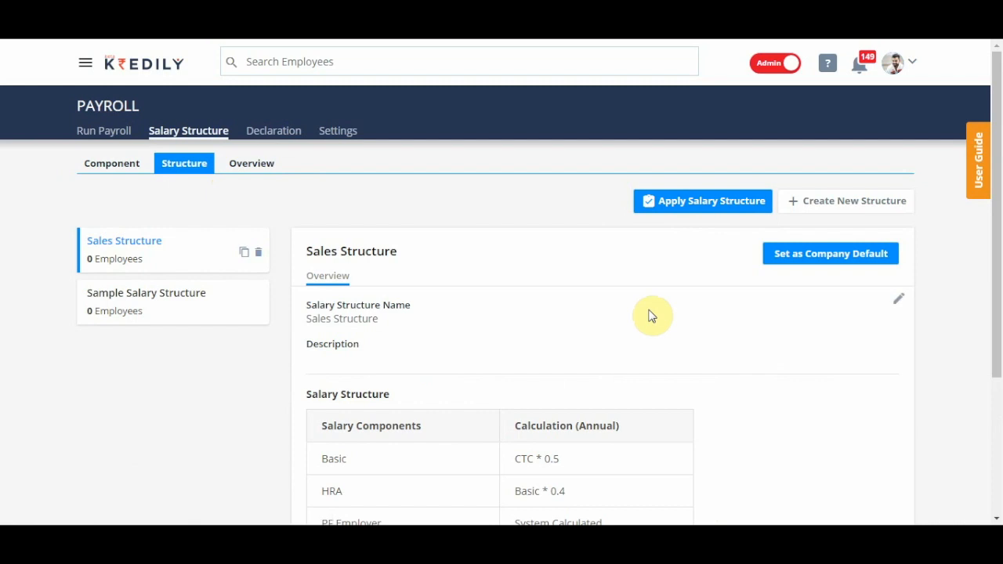
left_click(170, 311)
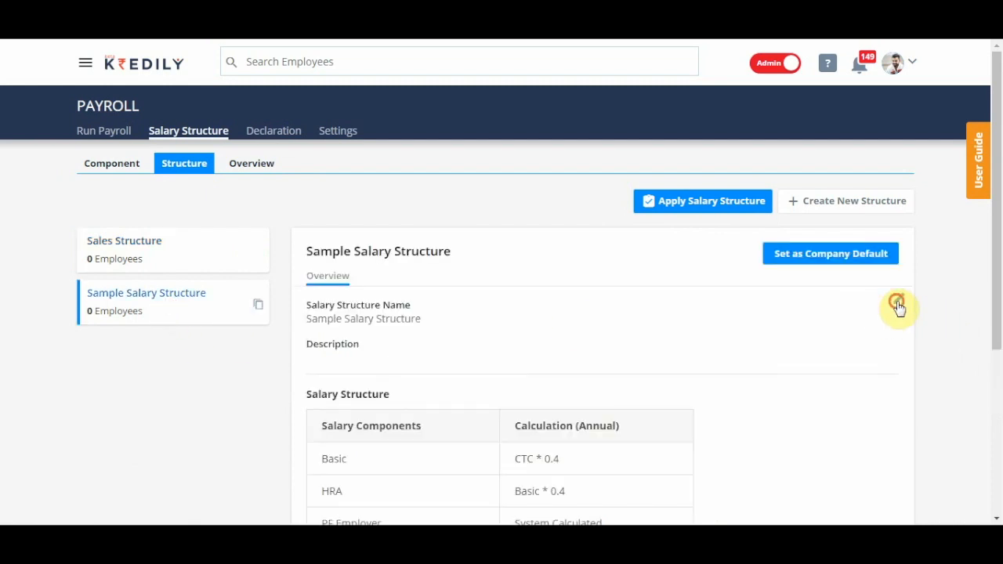
left_click(897, 304)
triple_click(425, 323)
left_click(343, 326)
left_click_drag(342, 327, 269, 326)
type("General")
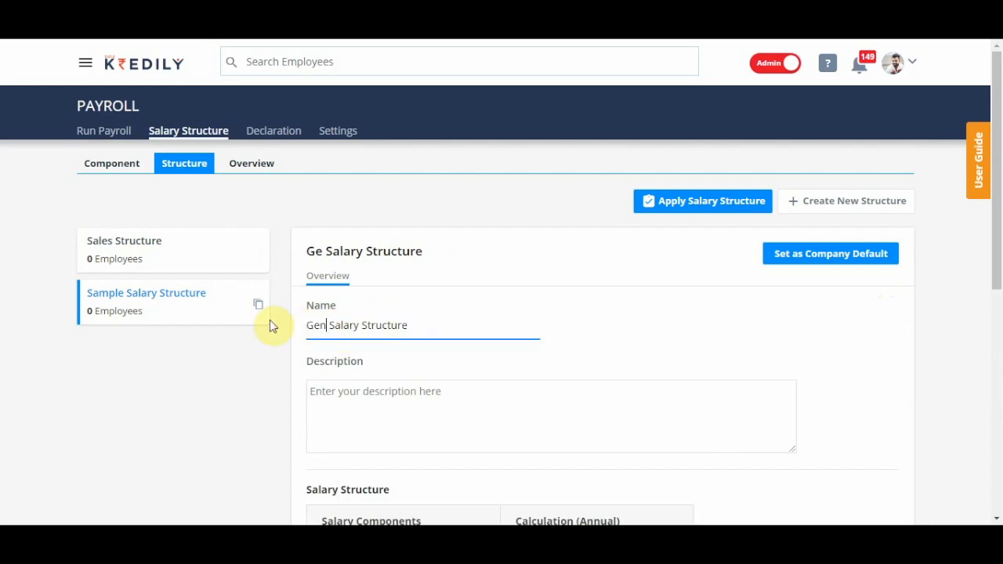
left_click(561, 322)
scroll(858, 441, "down", 5)
left_click(863, 515)
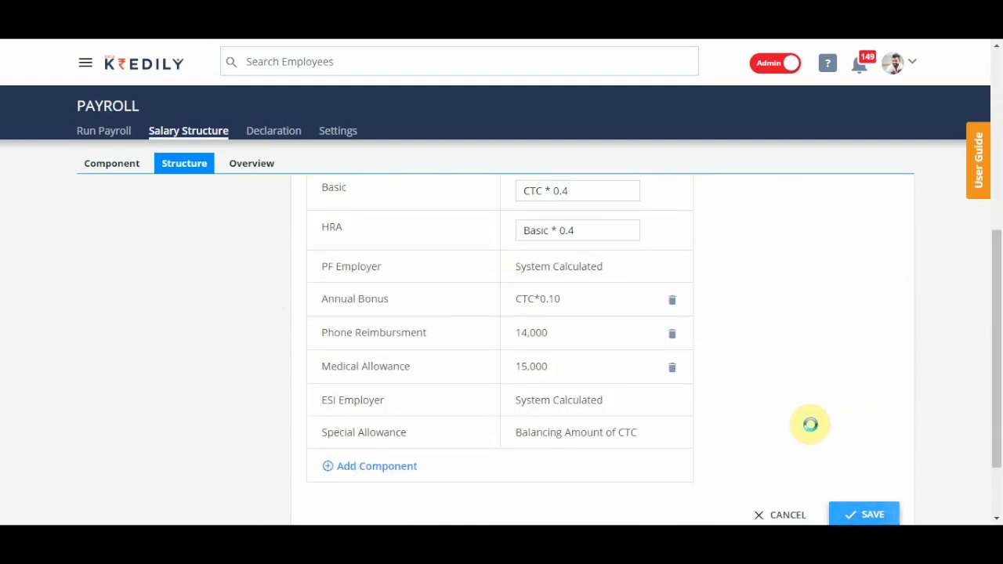
left_click(498, 346)
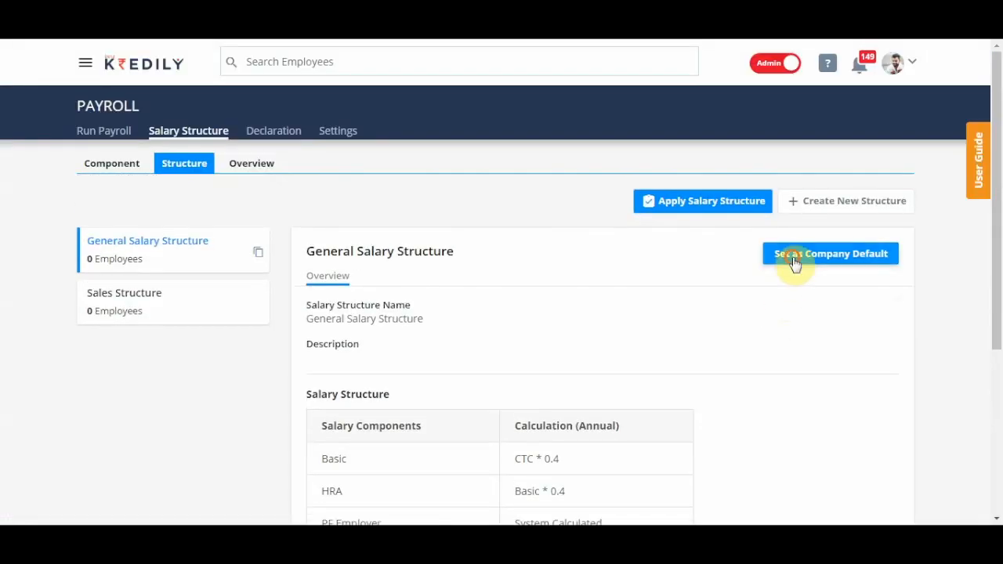
Step: Set the General Salary Structure as the company default with an effective date of 1 March 2018
left_click(792, 261)
left_click(572, 323)
left_click(425, 318)
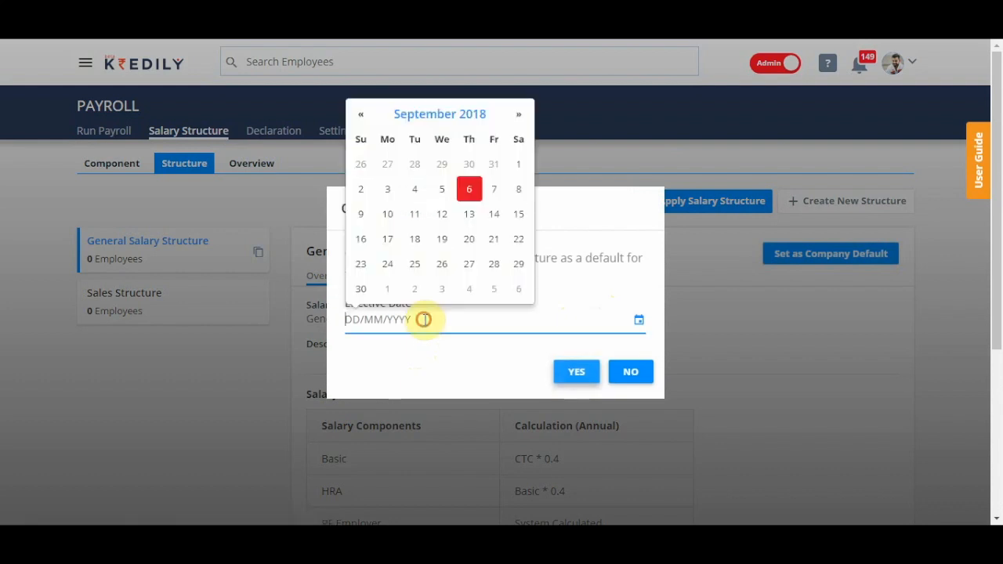
left_click(451, 116)
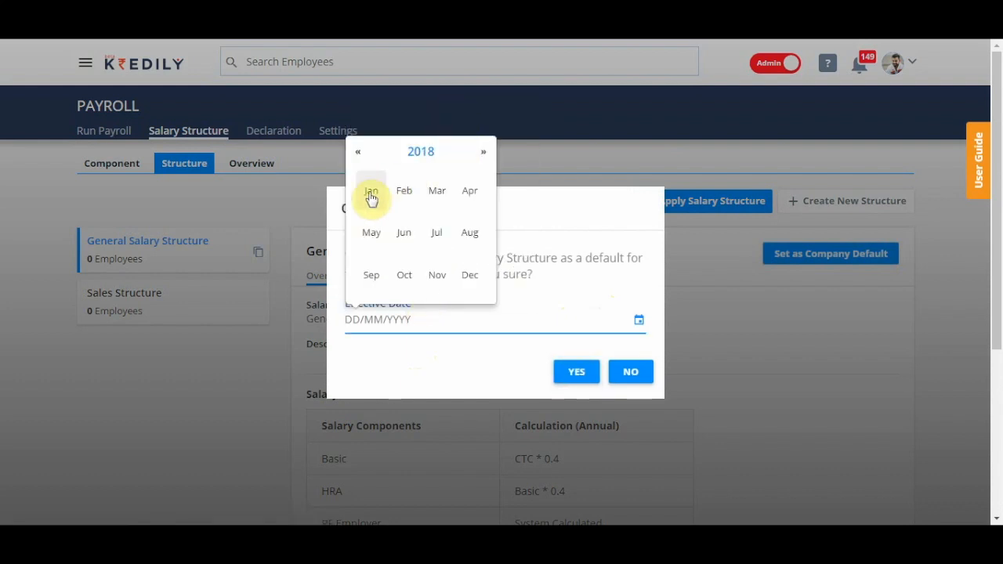
left_click(435, 190)
left_click(468, 166)
left_click(567, 374)
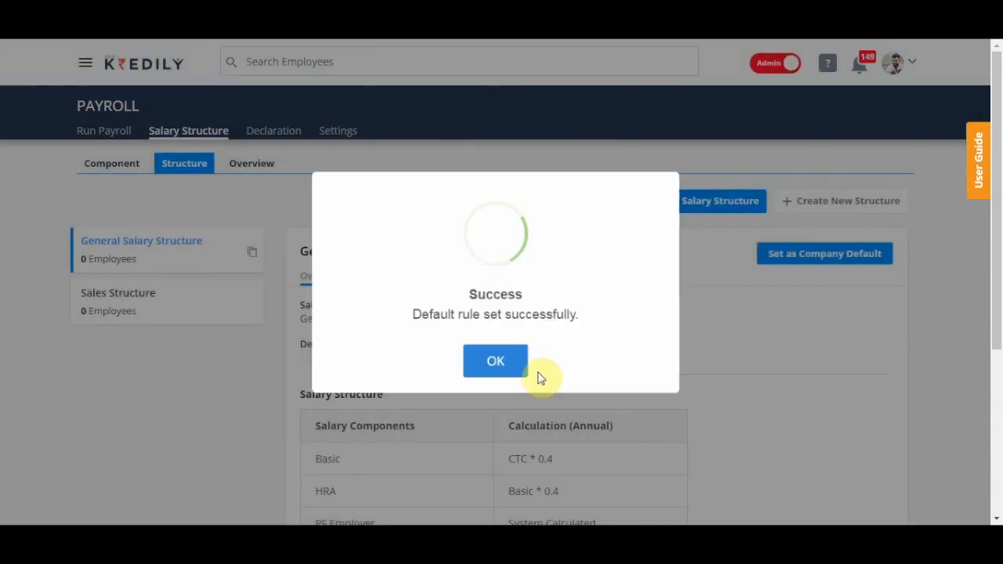
left_click(514, 359)
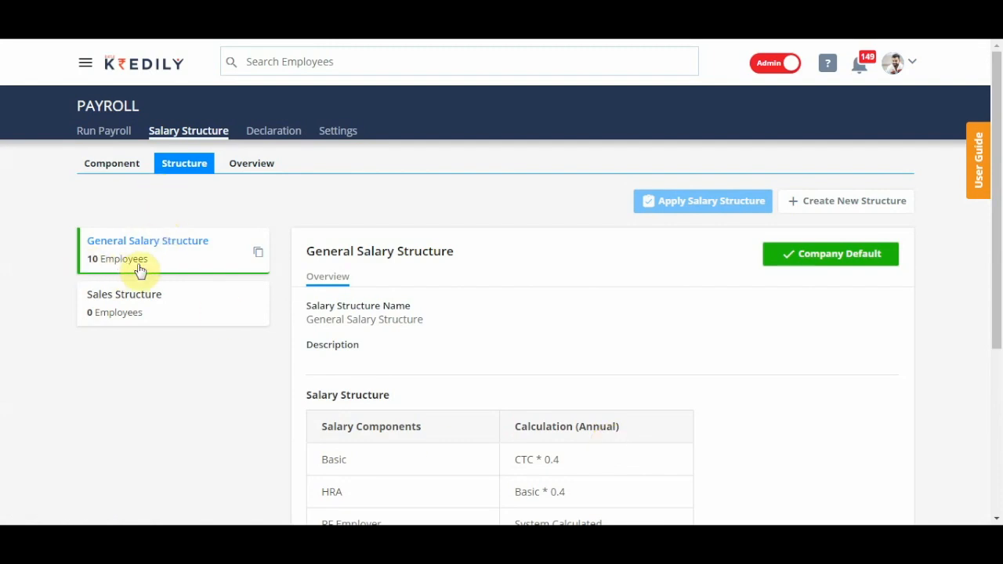
Step: Look through the General Salary Structure and the salary overview's assigned structures, effective dates and component amounts
scroll(461, 315, "down", 1)
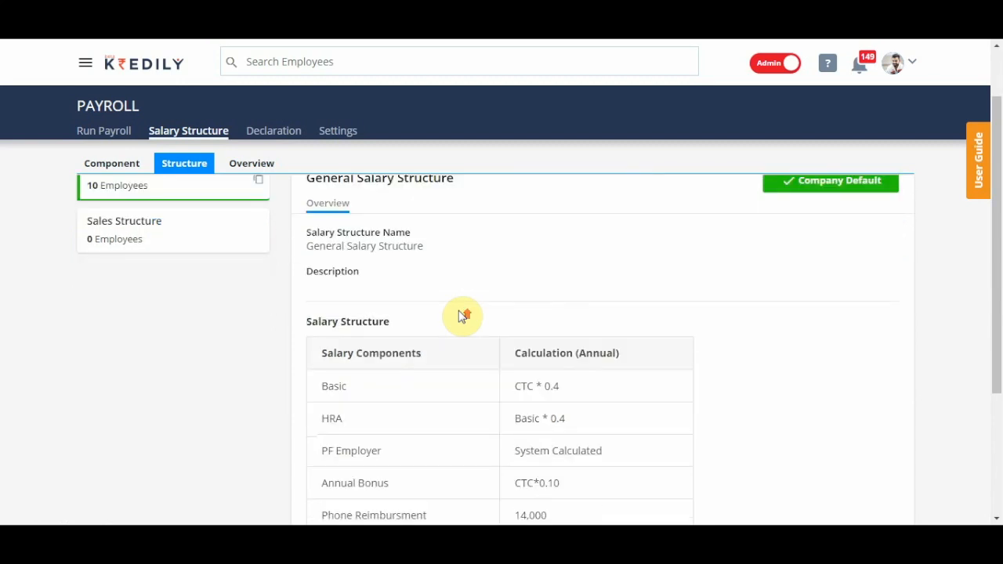
scroll(461, 314, "up", 1)
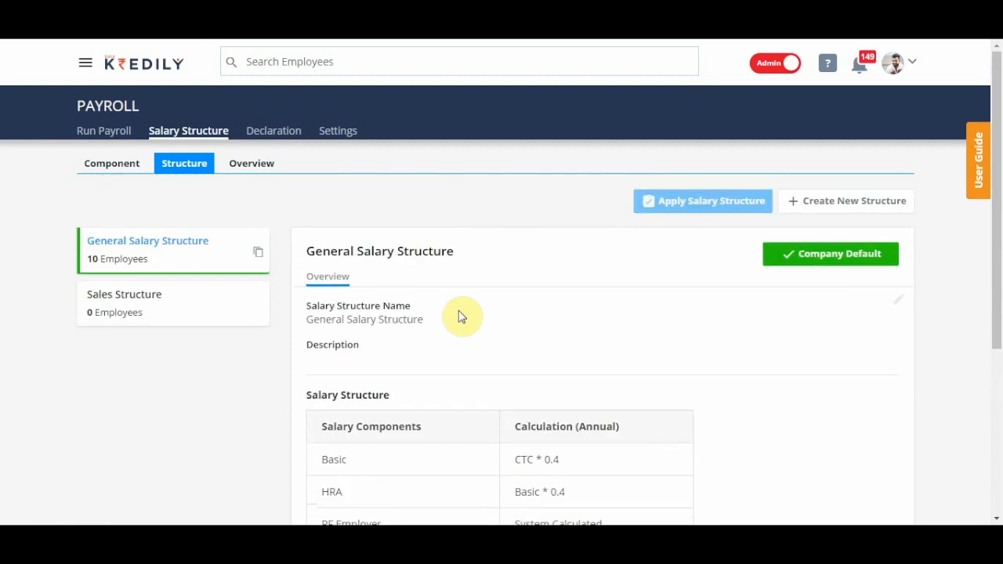
left_click(231, 165)
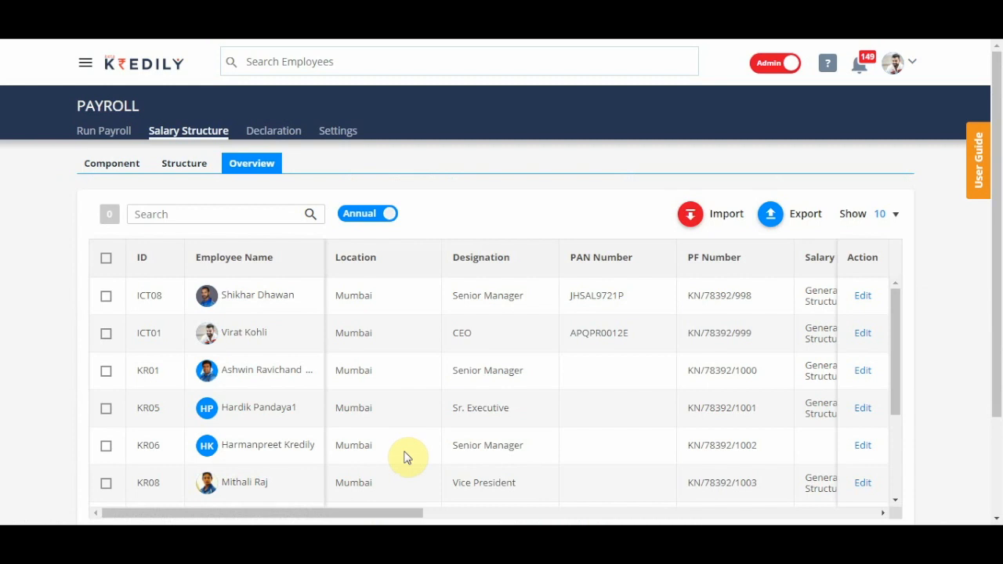
left_click_drag(427, 513, 870, 512)
left_click_drag(714, 511, 549, 512)
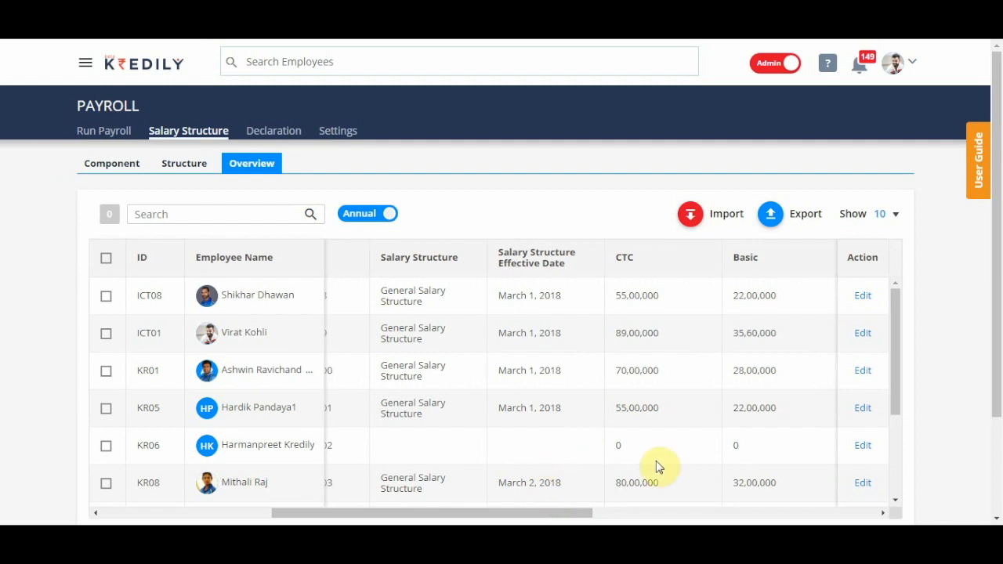
left_click_drag(561, 520, 884, 507)
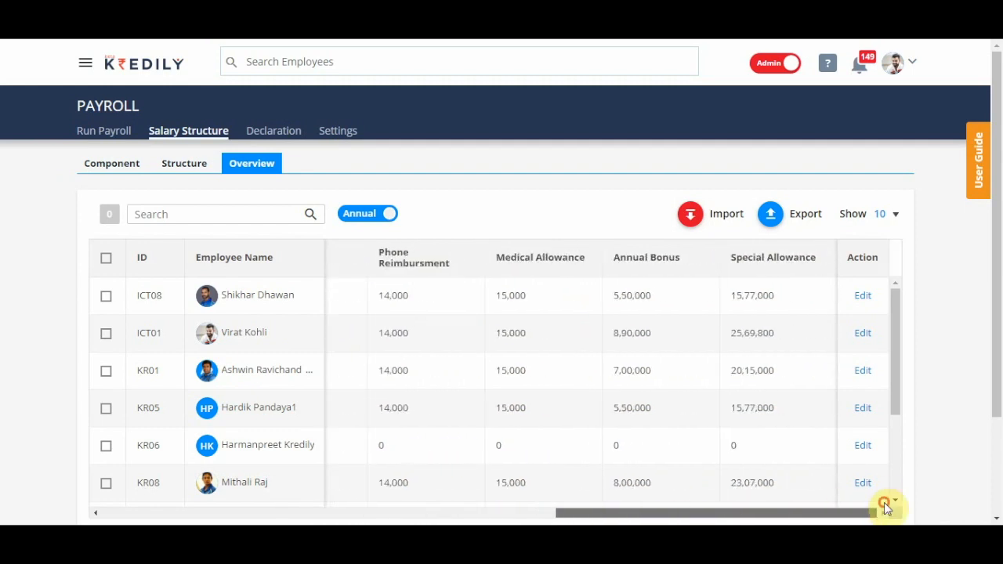
Step: Edit the salary of the employee with zero CTC, setting CTC to 6,00,000 and the effective date to 01/03/2018, and save
left_click(863, 448)
left_click(338, 286)
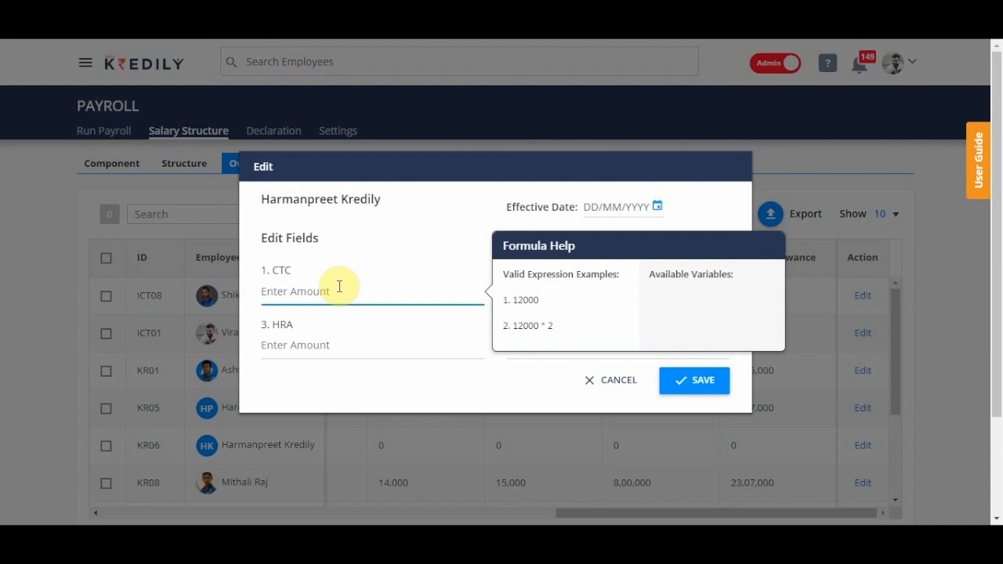
type("6,00,000")
left_click(611, 207)
left_click(627, 233)
left_click(673, 275)
left_click(708, 285)
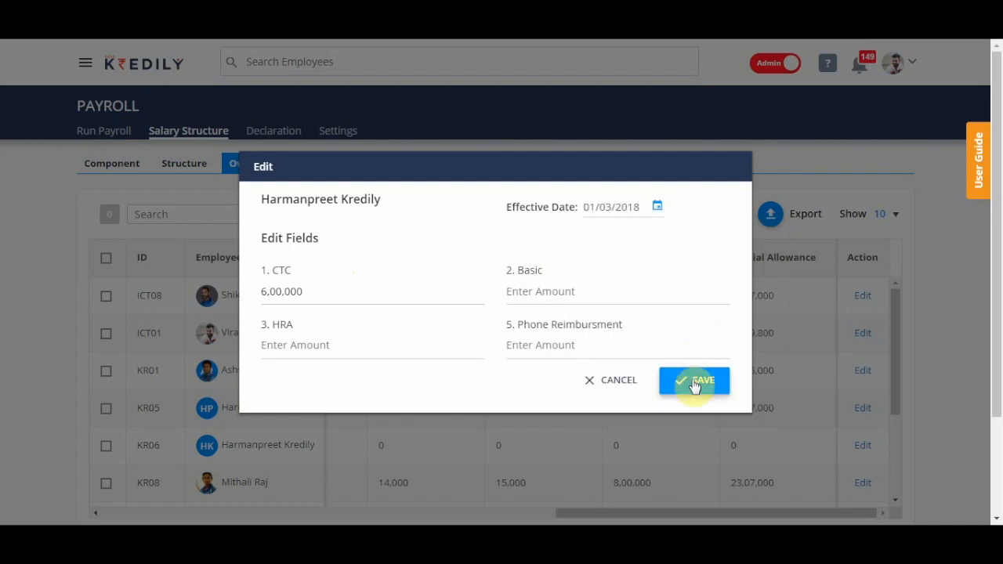
left_click(694, 382)
left_click(514, 350)
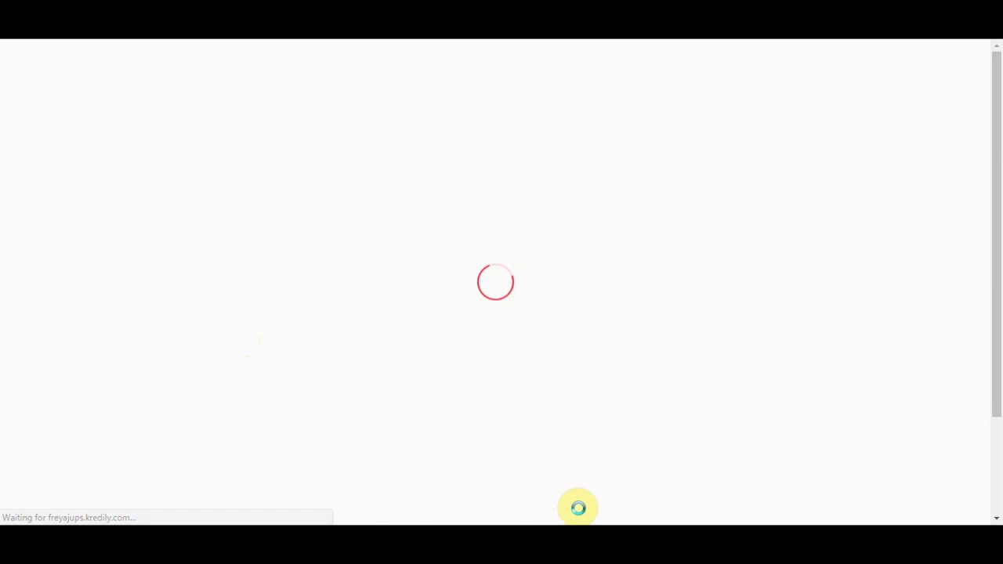
Step: Examine the overview for the edited employee's salary components, effective date and CTC alongside those of the other employees
left_click_drag(377, 511, 805, 513)
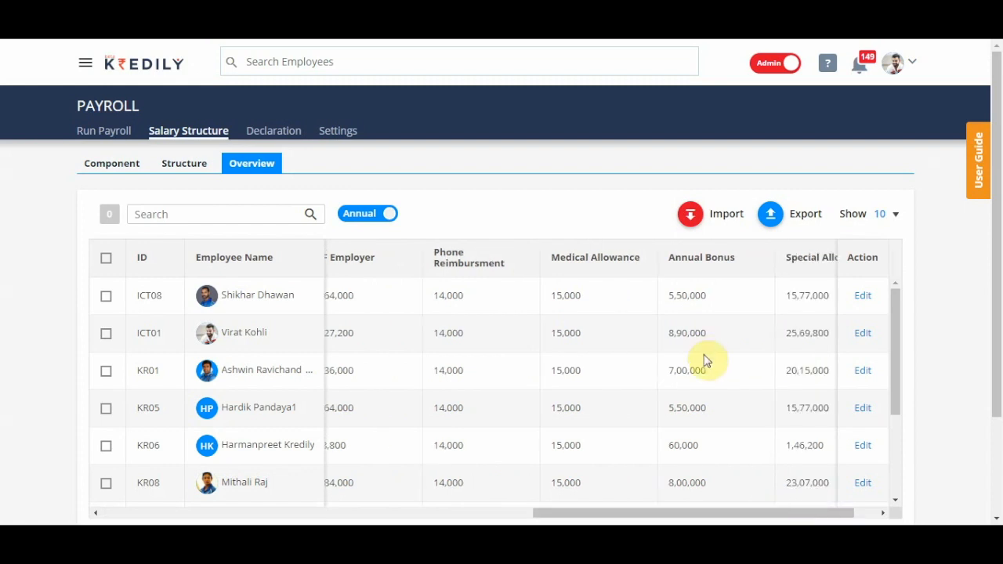
scroll(724, 442, "down", 2)
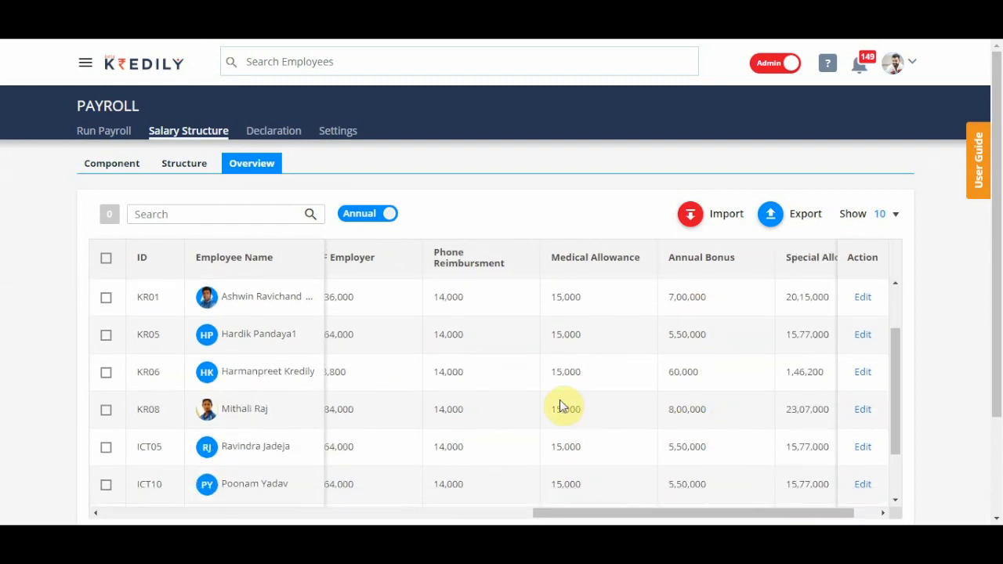
left_click_drag(707, 512, 376, 517)
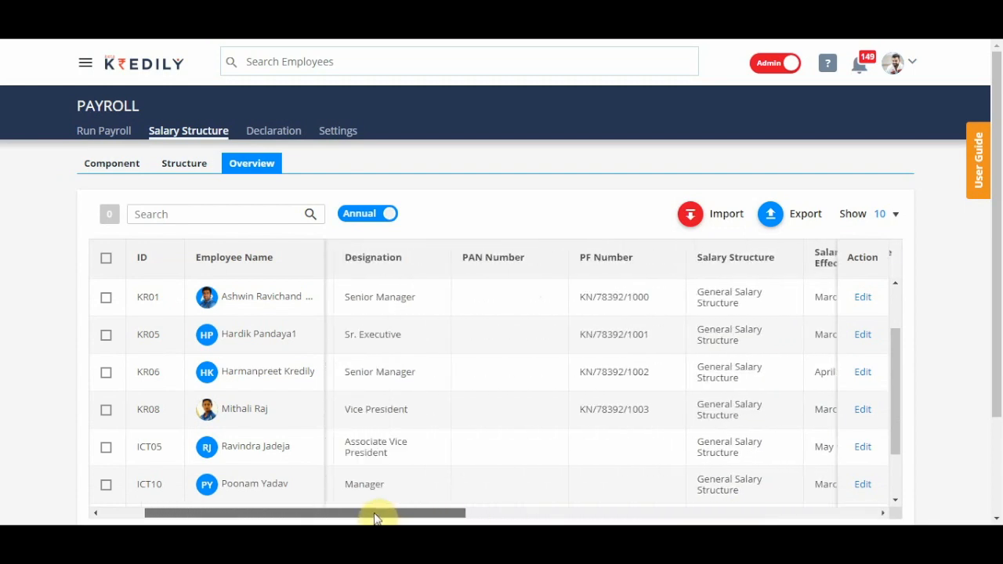
scroll(452, 450, "down", 2)
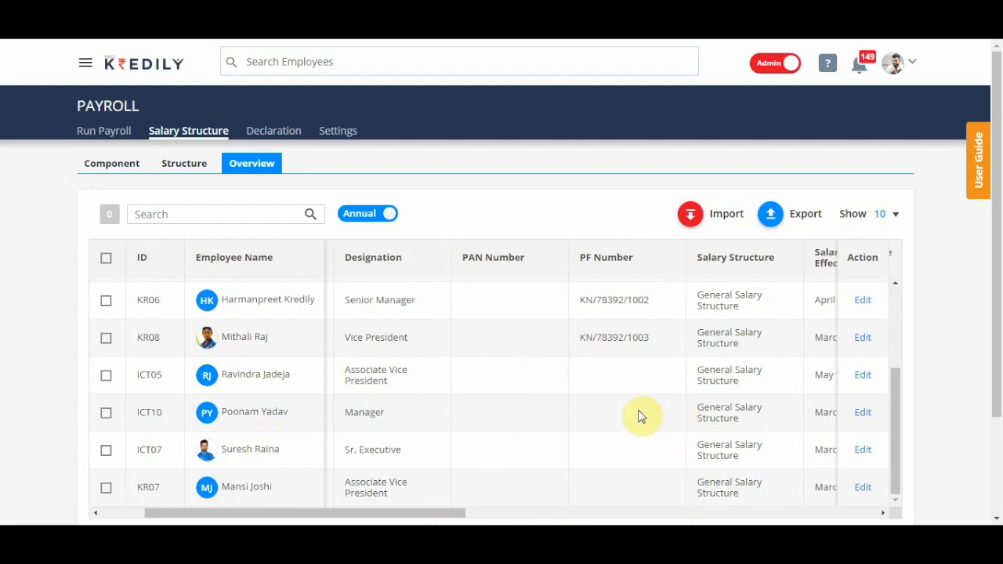
scroll(627, 455, "up", 4)
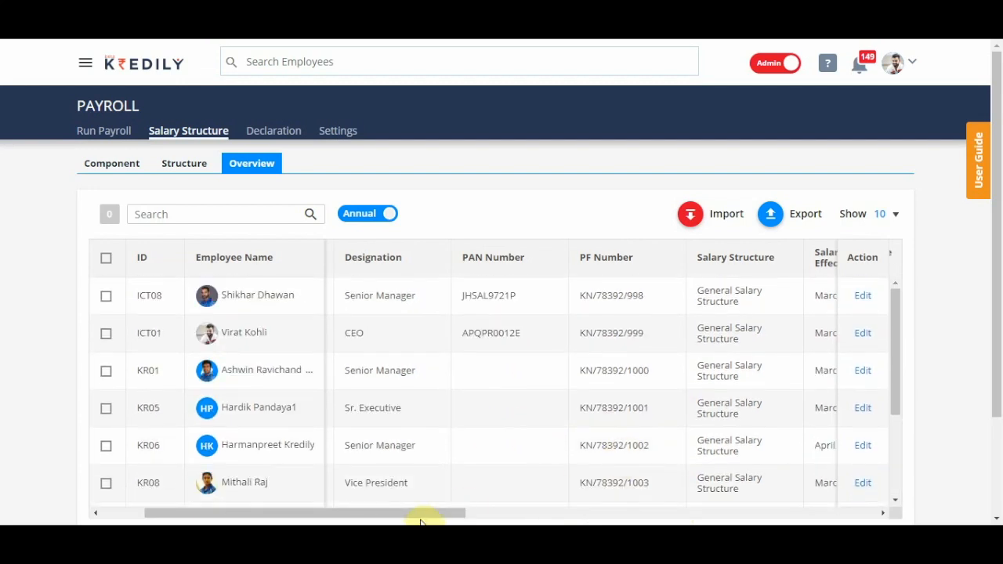
left_click_drag(428, 512, 581, 515)
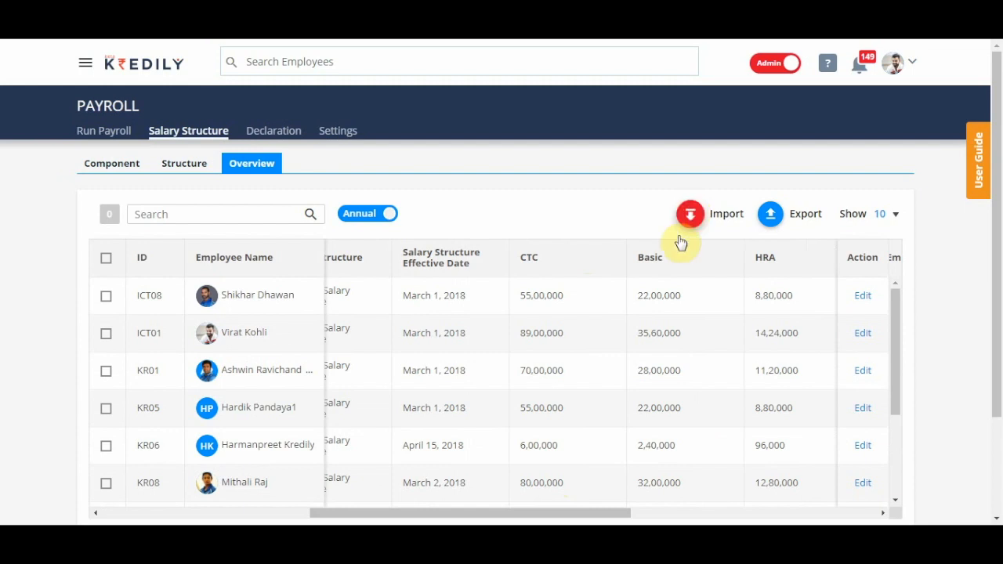
scroll(560, 405, "down", 2)
scroll(575, 449, "up", 2)
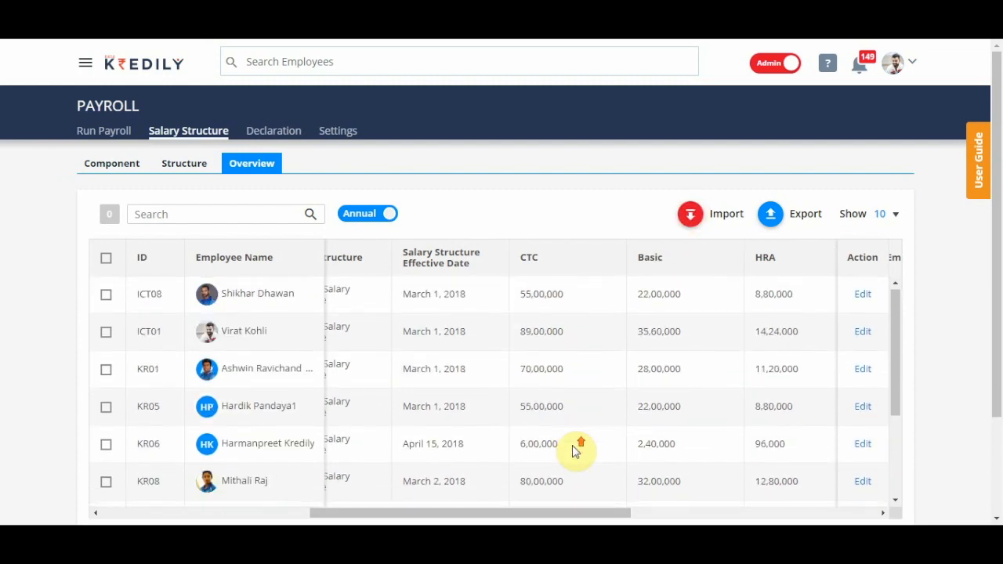
Step: Check the file import options for salary data, and try selecting and deselecting all employees in the overview
left_click(693, 222)
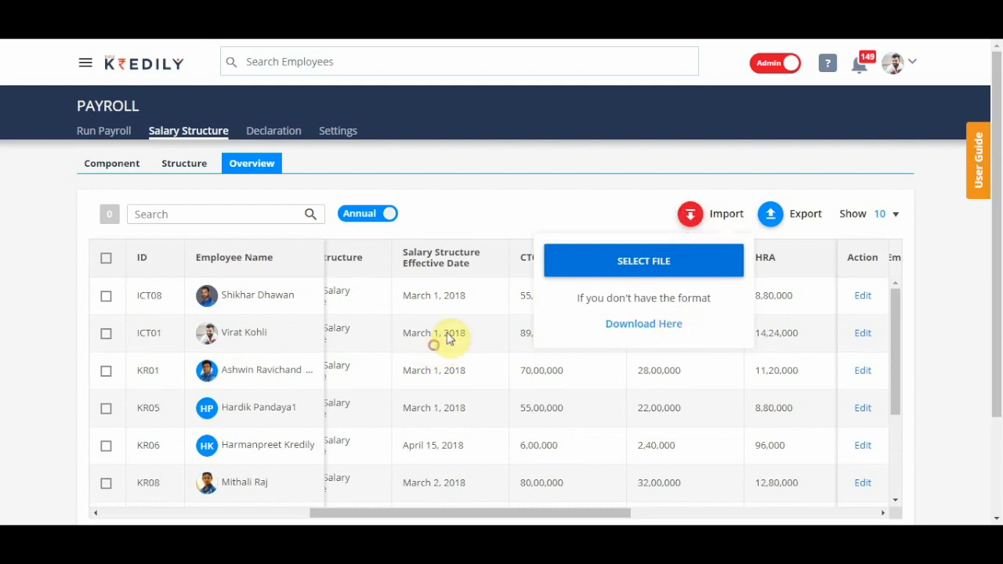
left_click(689, 213)
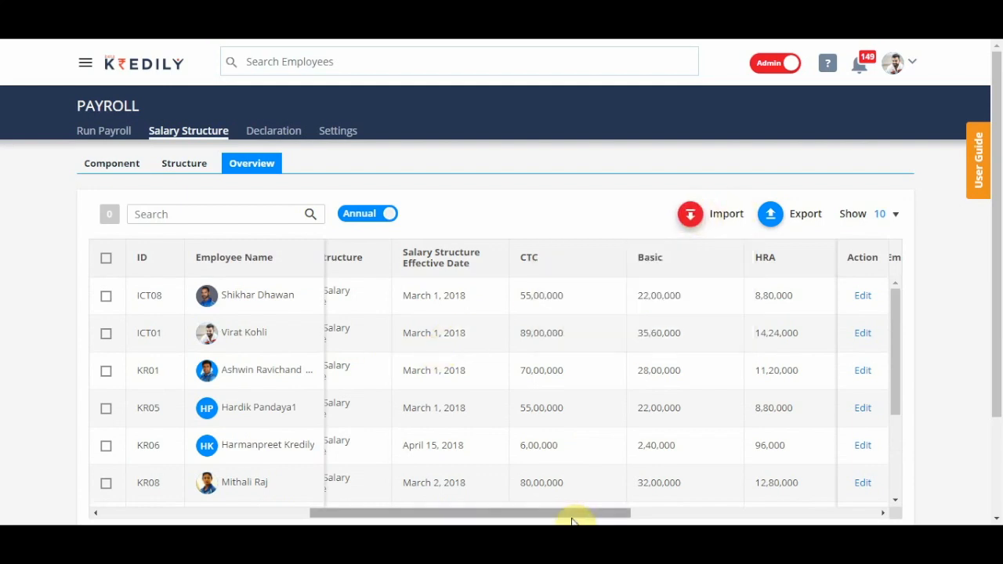
left_click_drag(571, 513, 331, 510)
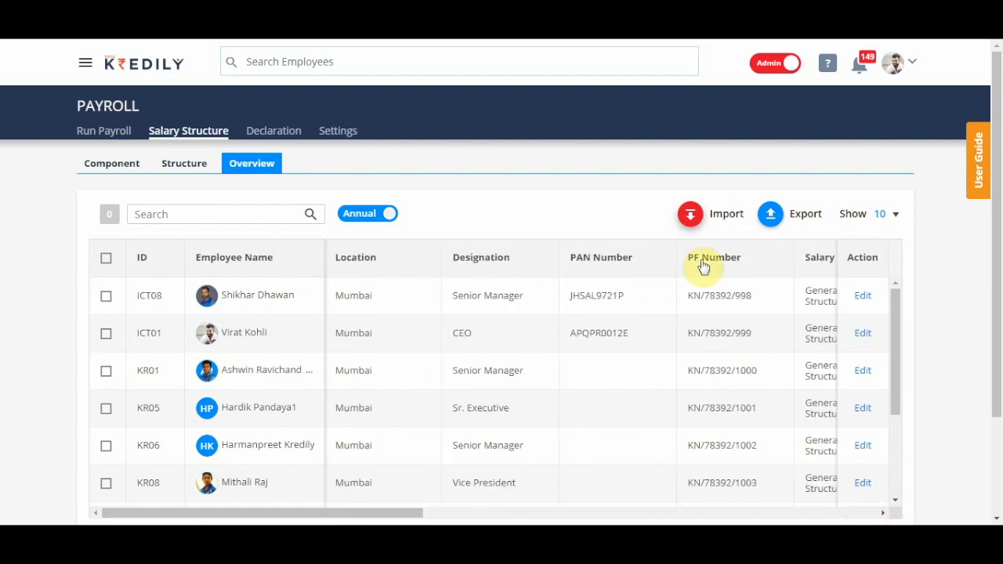
left_click(108, 260)
left_click(108, 259)
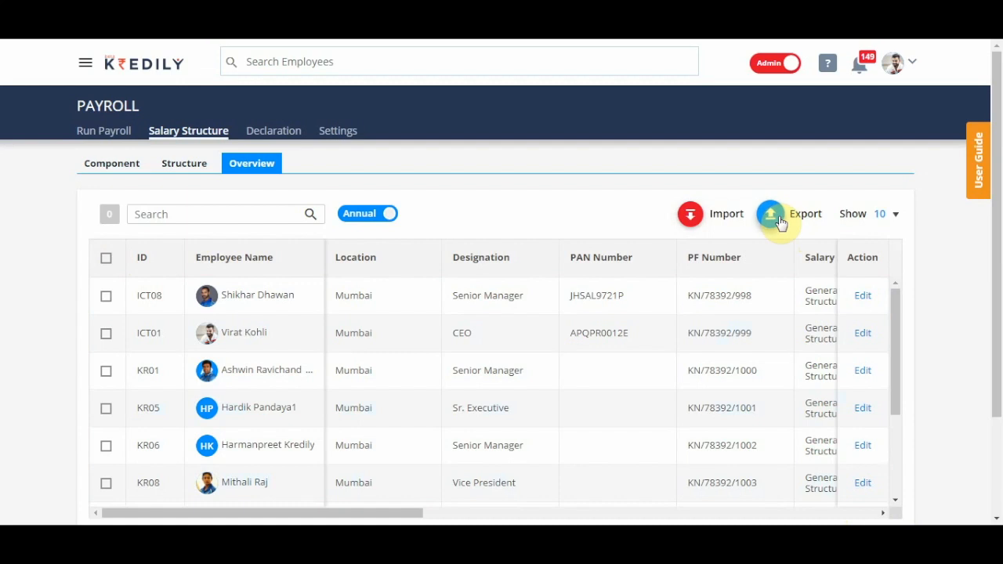
Step: Review the HRA, PF Employer, reimbursement, allowance and bonus amounts across the employee list
left_click_drag(377, 515, 866, 521)
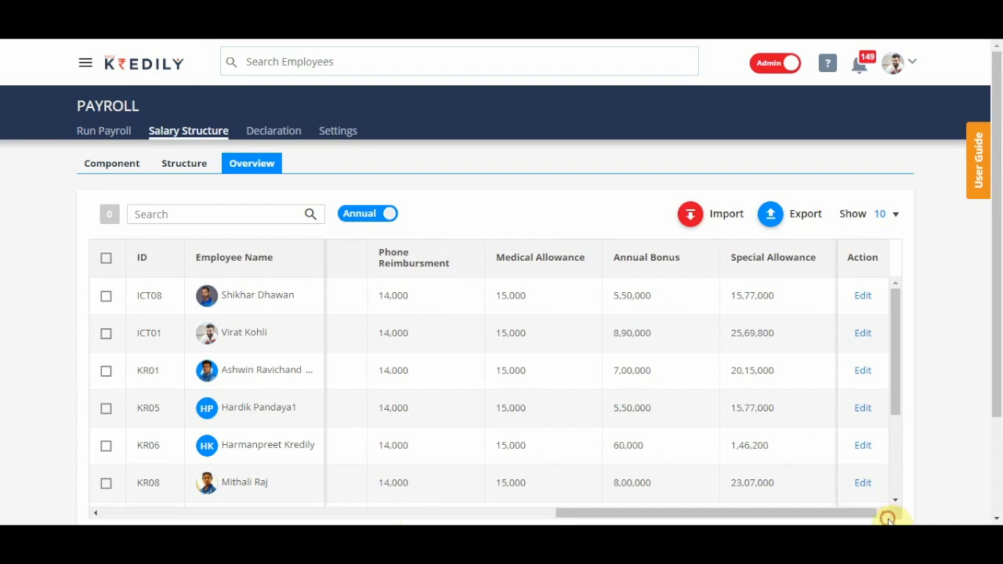
left_click_drag(864, 516, 760, 510)
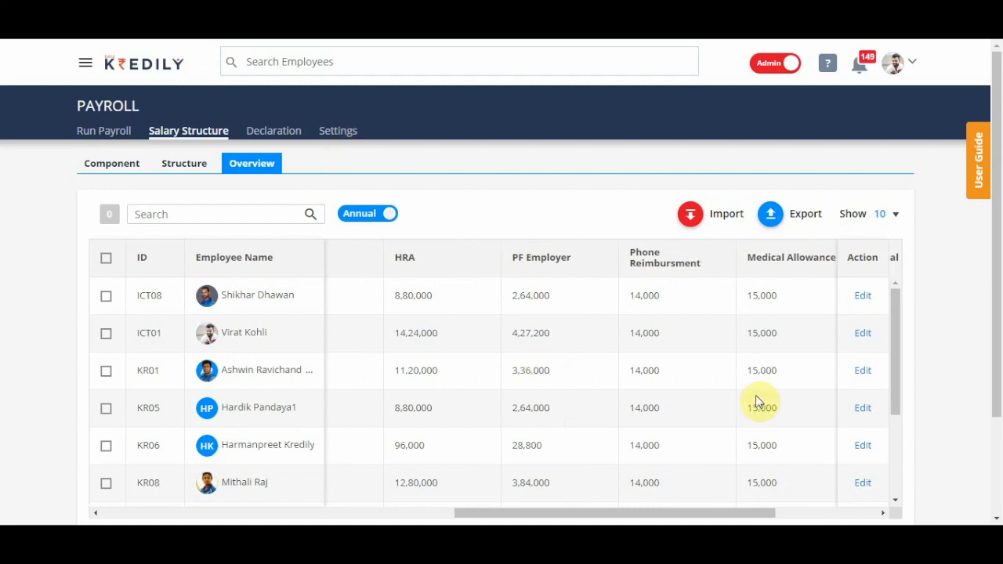
scroll(535, 354, "down", 4)
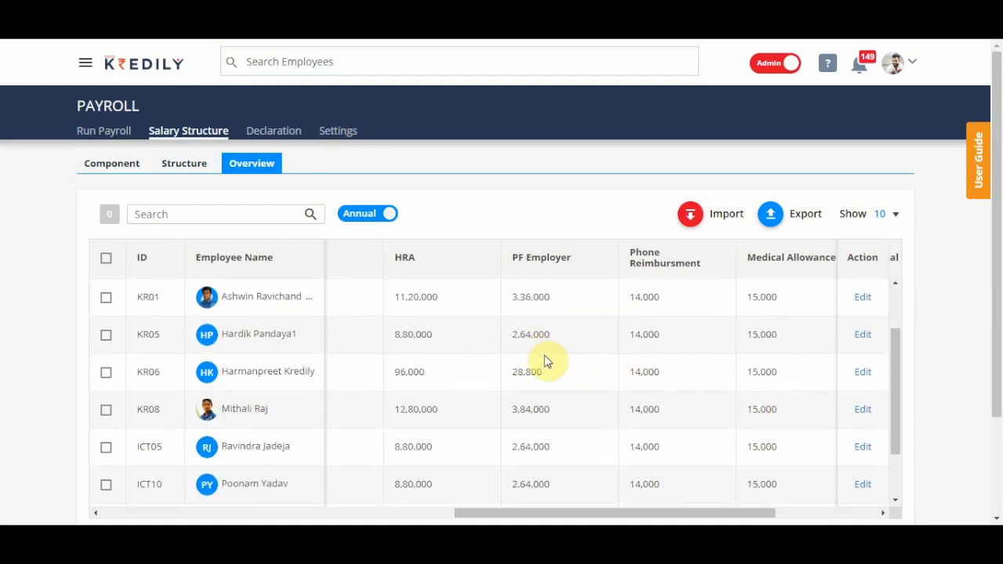
Step: Switch from the admin to the user view and review the monthly and annual amounts in the employee's own salary structure
scroll(548, 366, "up", 4)
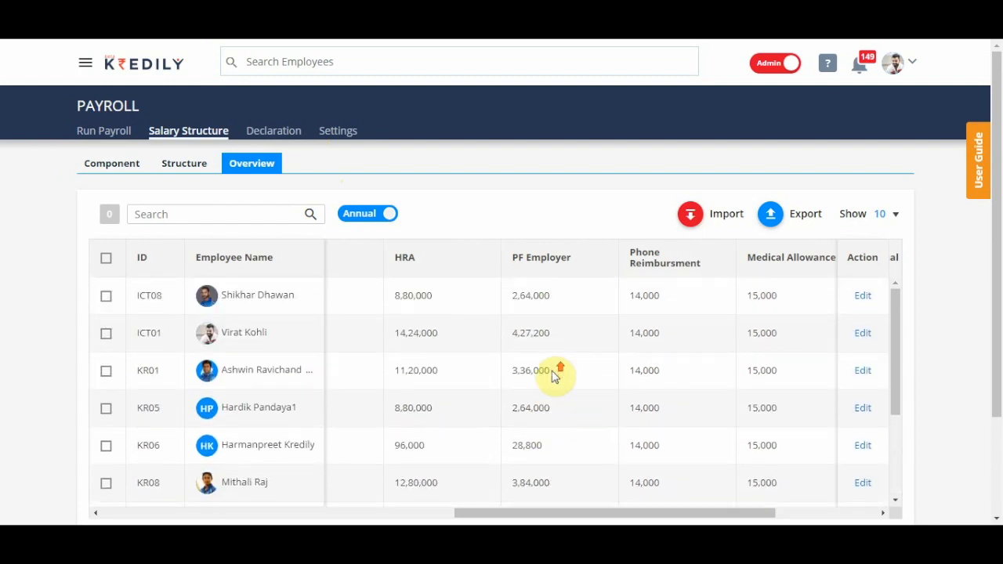
left_click_drag(571, 521, 143, 518)
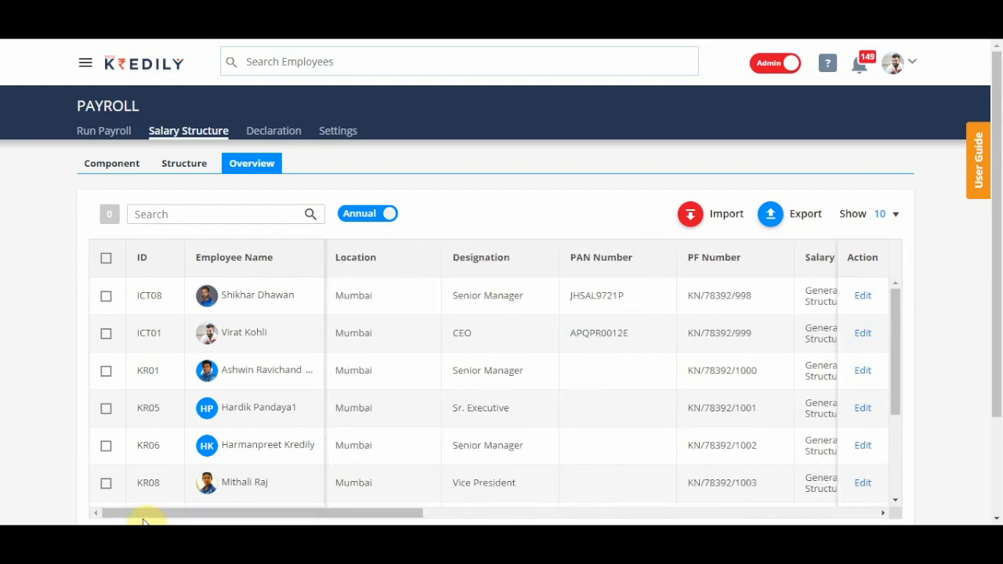
left_click(777, 64)
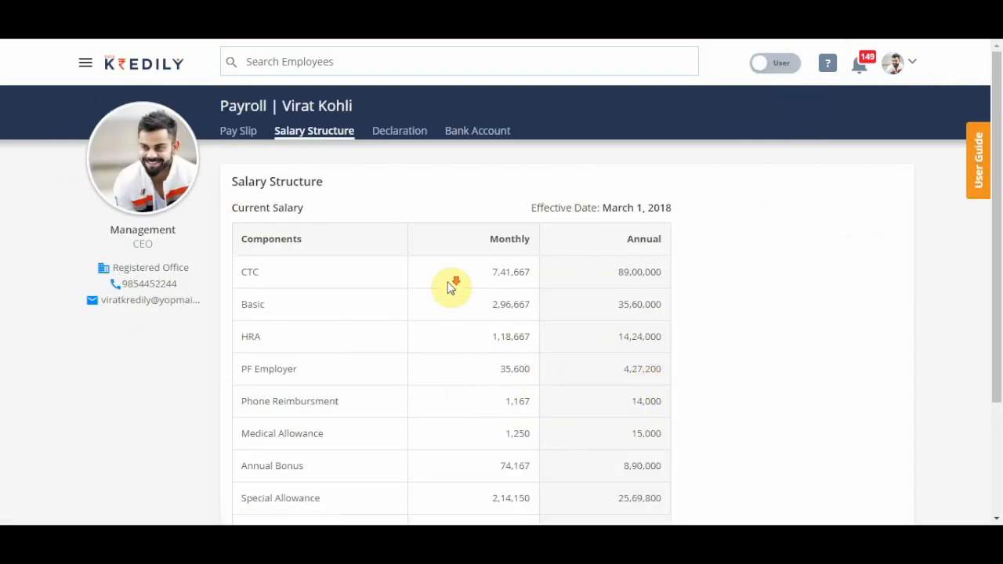
scroll(451, 286, "down", 1)
scroll(694, 425, "up", 1)
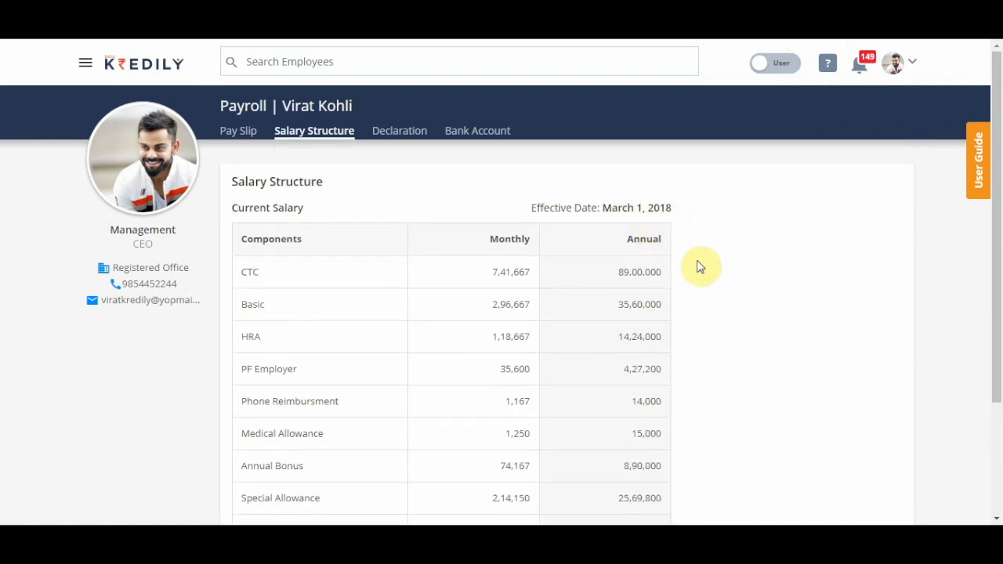
scroll(616, 290, "down", 1)
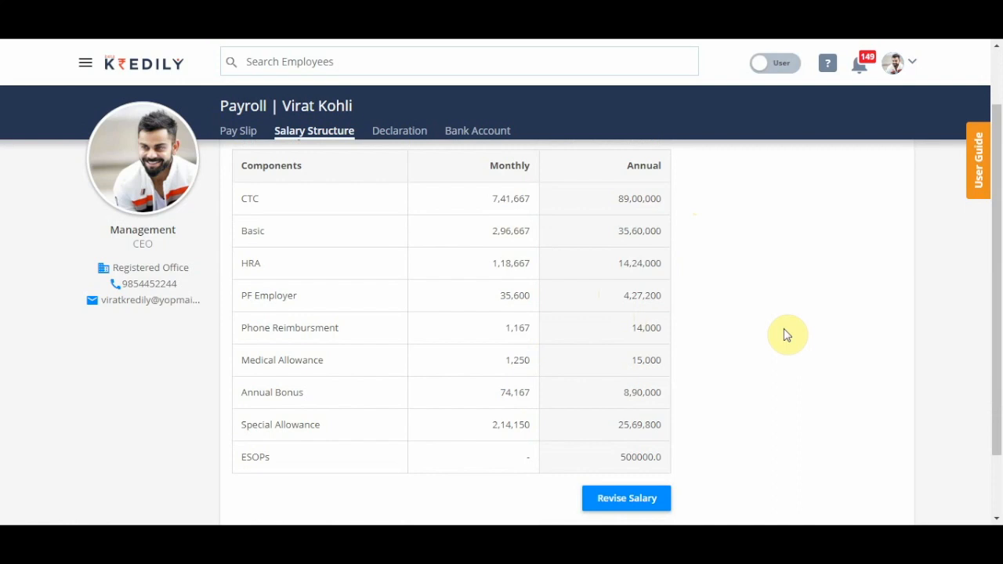
scroll(787, 335, "down", 1)
scroll(787, 334, "up", 2)
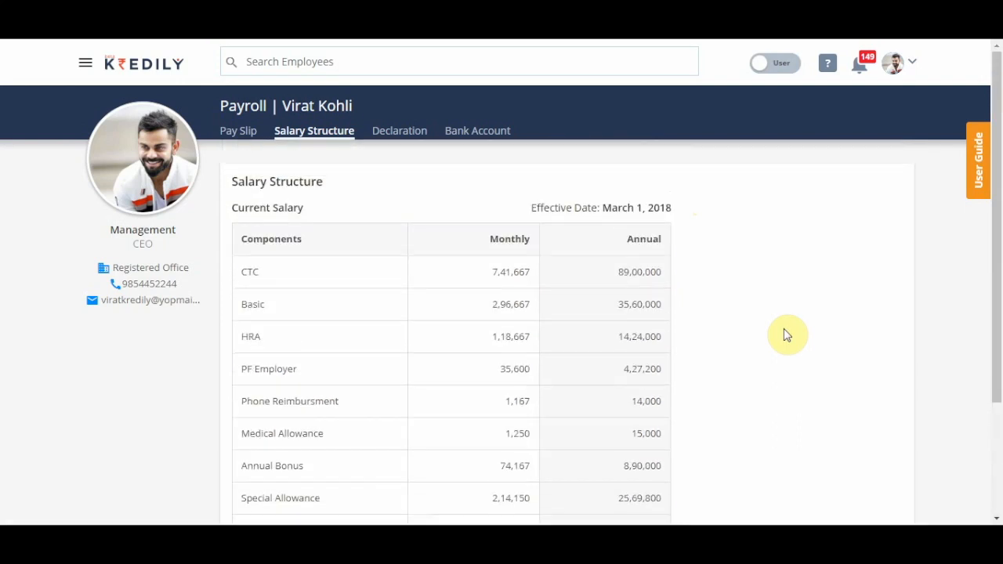
scroll(787, 334, "down", 2)
scroll(787, 335, "down", 1)
scroll(833, 402, "up", 2)
Step: Return to the admin view and review the base salary components and the General Salary Structure's details
left_click(768, 65)
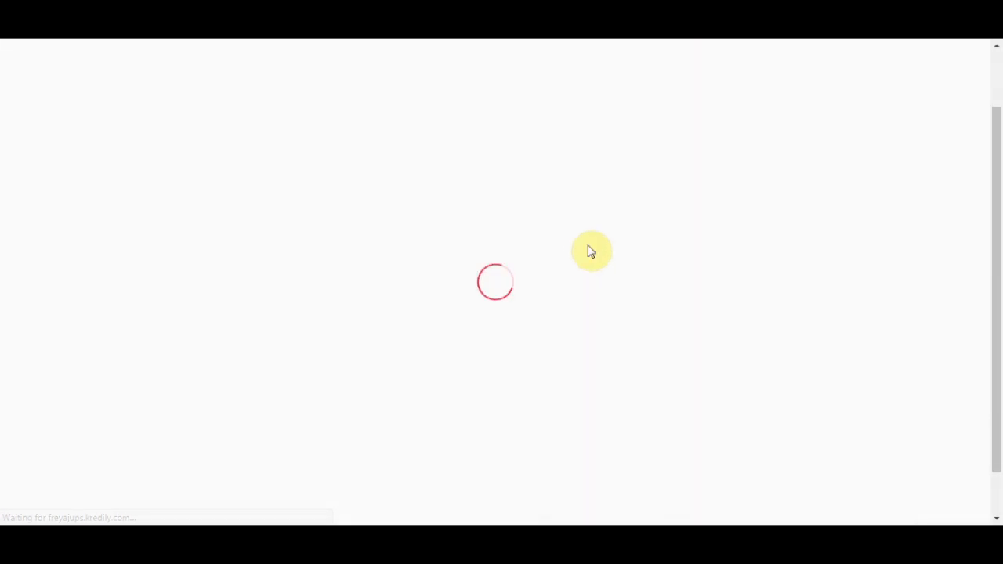
scroll(591, 250, "up", 1)
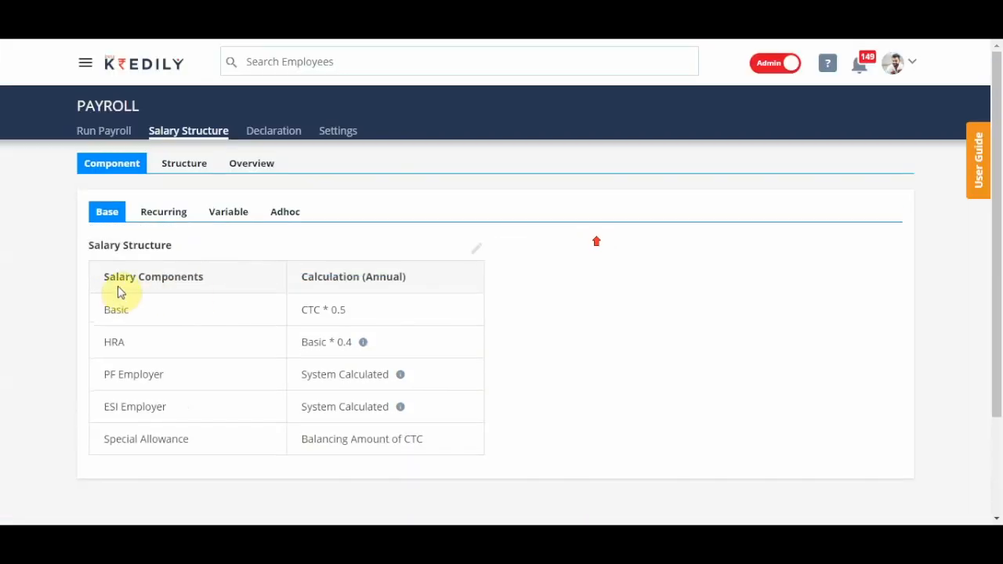
left_click(198, 168)
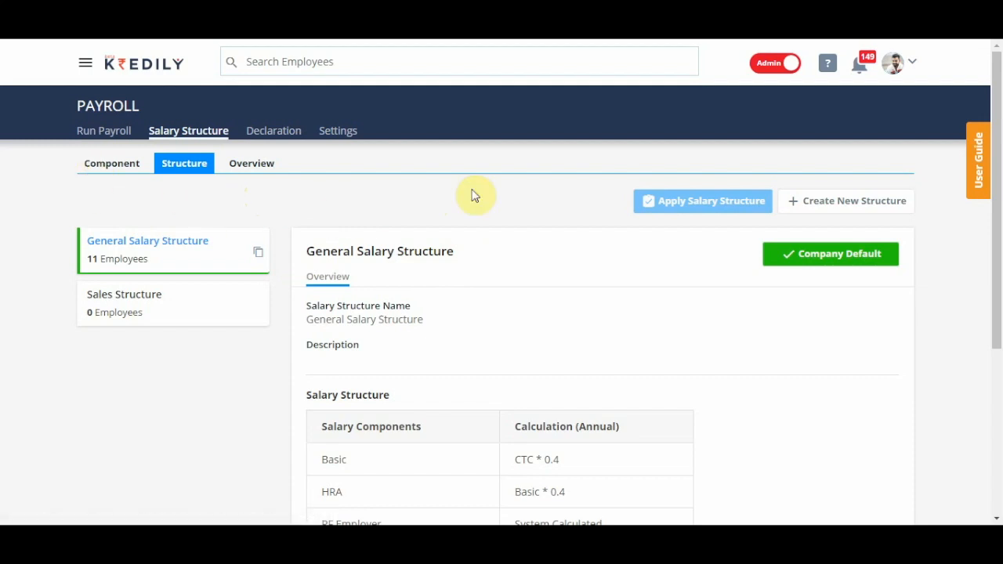
scroll(409, 168, "down", 1)
scroll(409, 168, "up", 1)
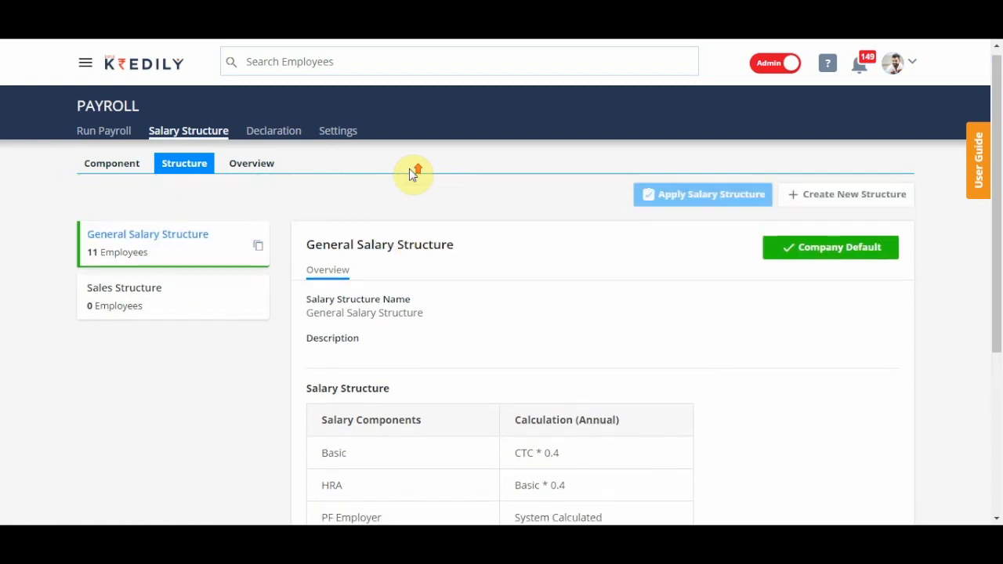